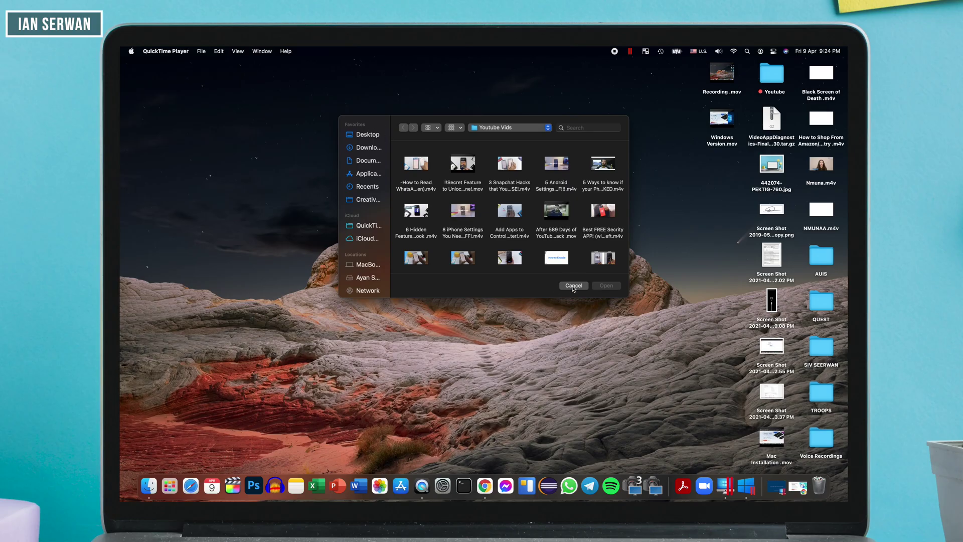
Cancel QuickTime's open-file dialog and bring Chrome back showing the iCareFone Mac download page
{"action": "left_click", "coordinate": [574, 285]}
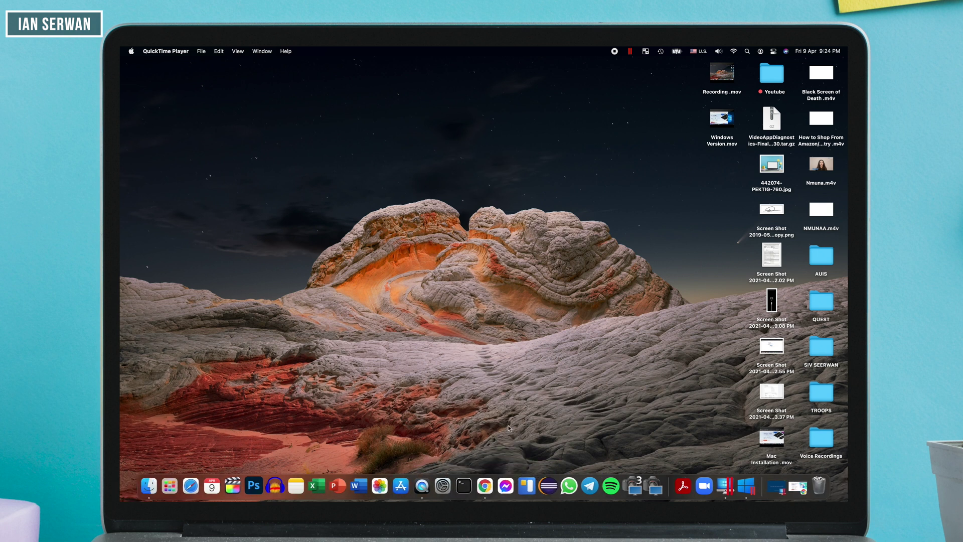
{"action": "left_click", "coordinate": [484, 486]}
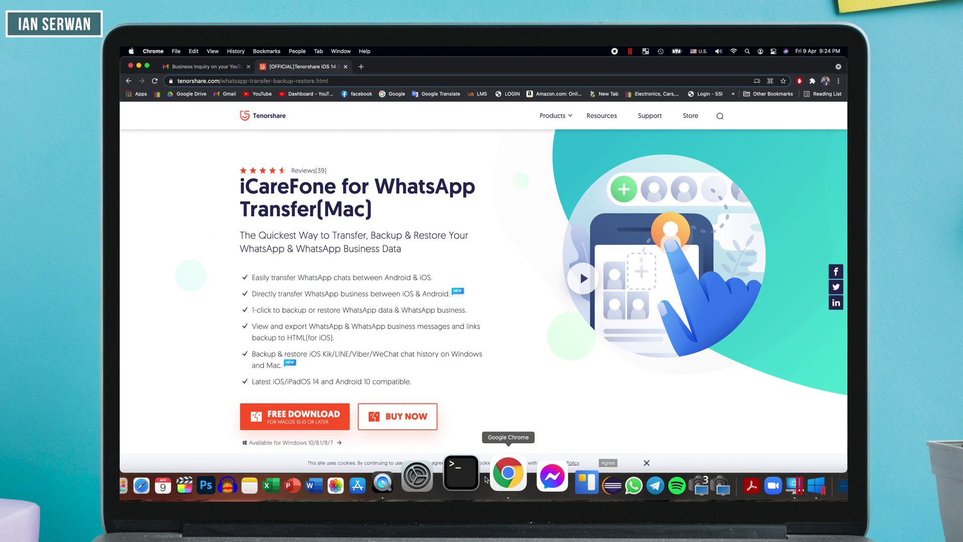
{"action": "scroll", "coordinate": [401, 191], "scroll_direction": "down", "scroll_amount": 3}
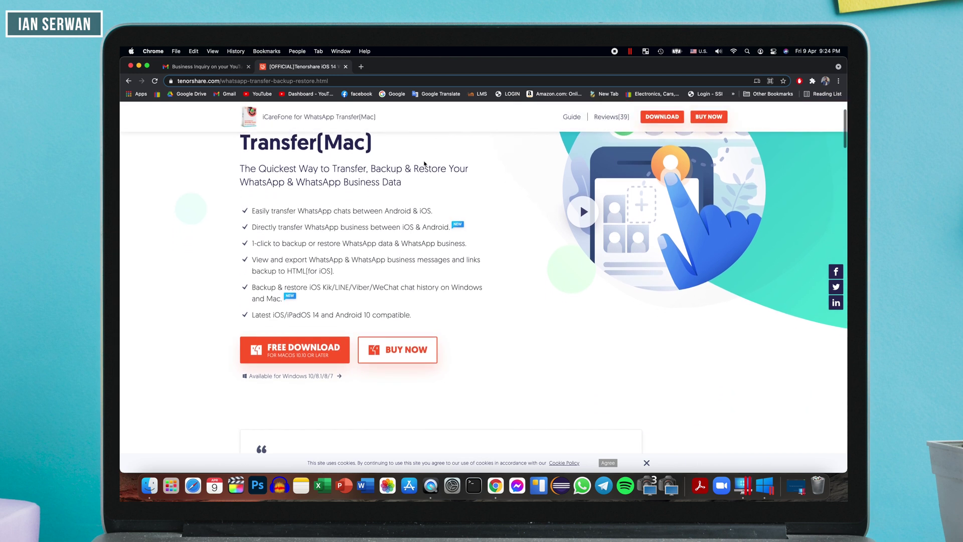
{"action": "scroll", "coordinate": [358, 223], "scroll_direction": "up", "scroll_amount": 2}
{"action": "right_click", "coordinate": [357, 223]}
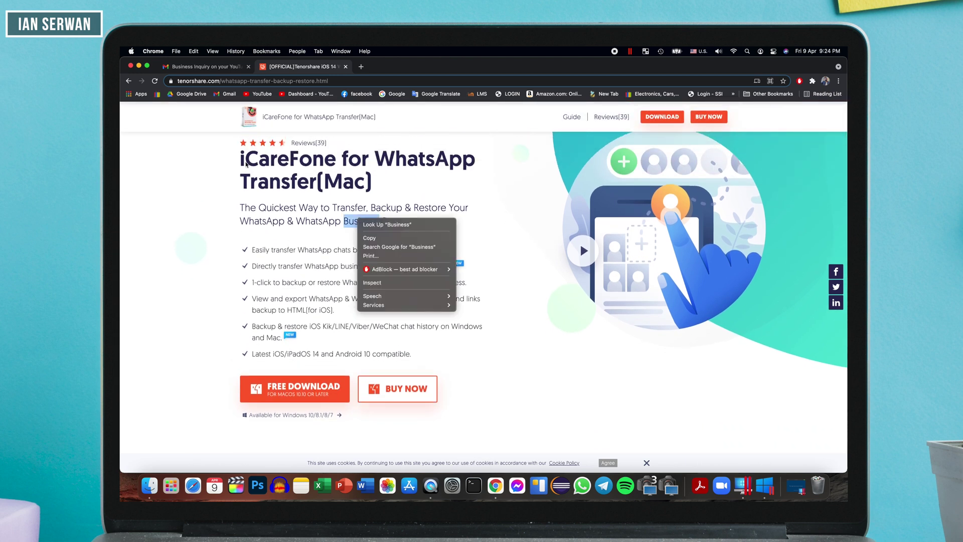
{"action": "key", "text": "Escape"}
{"action": "left_click", "coordinate": [241, 158]}
{"action": "triple_click", "coordinate": [241, 157]}
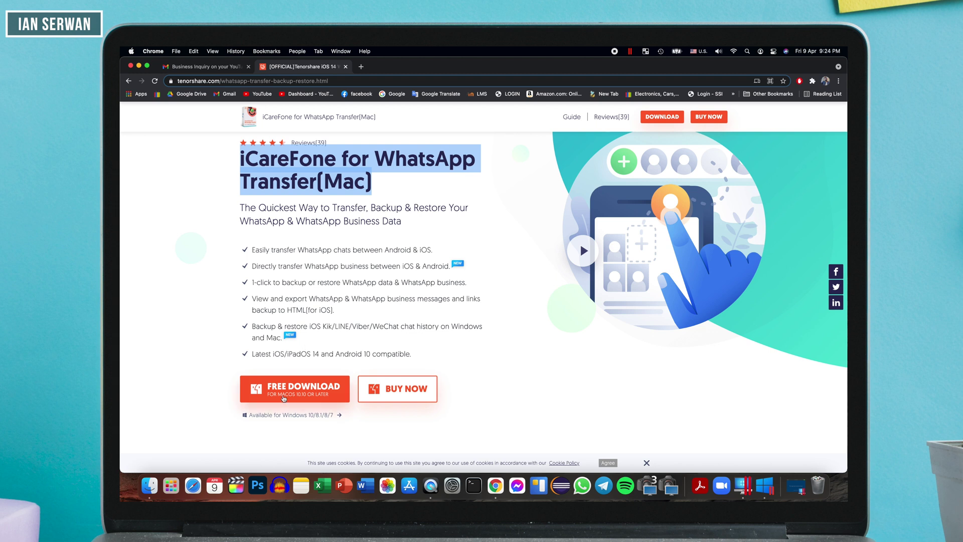
{"action": "left_click", "coordinate": [312, 399]}
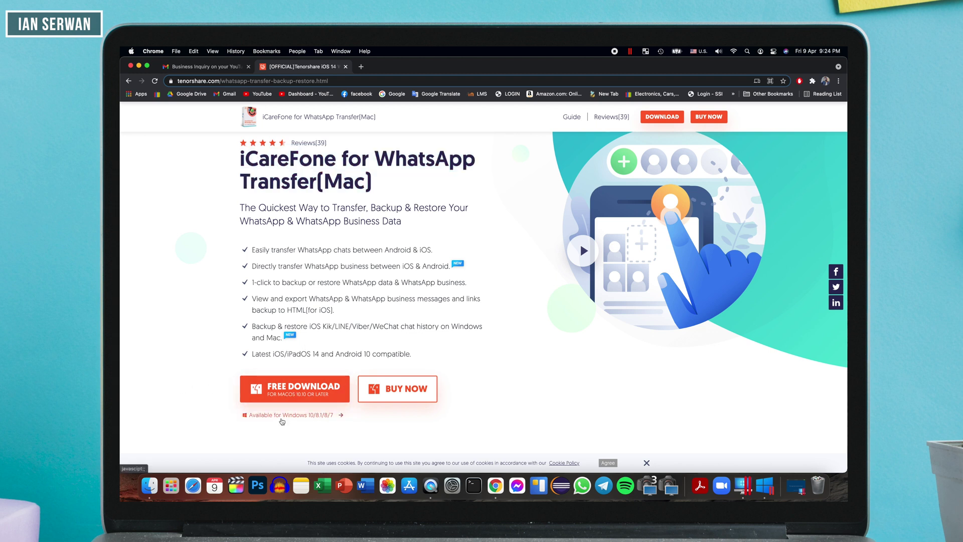
{"action": "scroll", "coordinate": [280, 420], "scroll_direction": "up", "scroll_amount": 5}
{"action": "scroll", "coordinate": [282, 422], "scroll_direction": "down", "scroll_amount": 4}
{"action": "scroll", "coordinate": [282, 422], "scroll_direction": "down", "scroll_amount": 3}
{"action": "scroll", "coordinate": [282, 422], "scroll_direction": "down", "scroll_amount": 10}
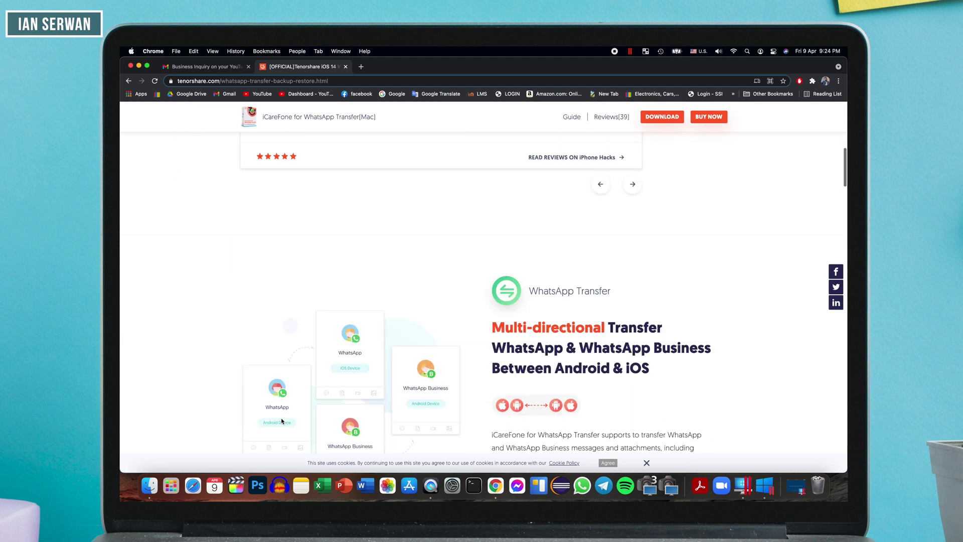
{"action": "scroll", "coordinate": [282, 421], "scroll_direction": "down", "scroll_amount": 1}
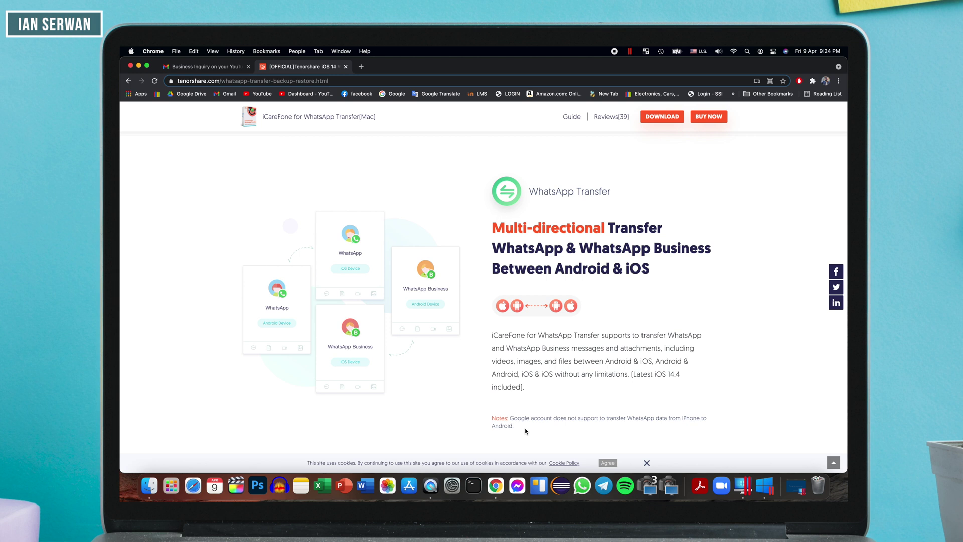
{"action": "scroll", "coordinate": [526, 431], "scroll_direction": "down", "scroll_amount": 10}
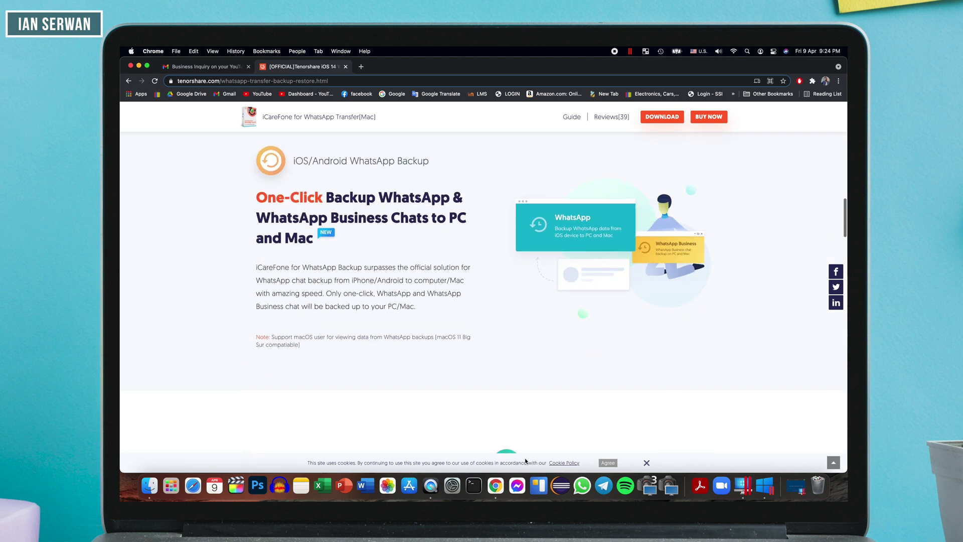
{"action": "scroll", "coordinate": [525, 461], "scroll_direction": "up", "scroll_amount": 1}
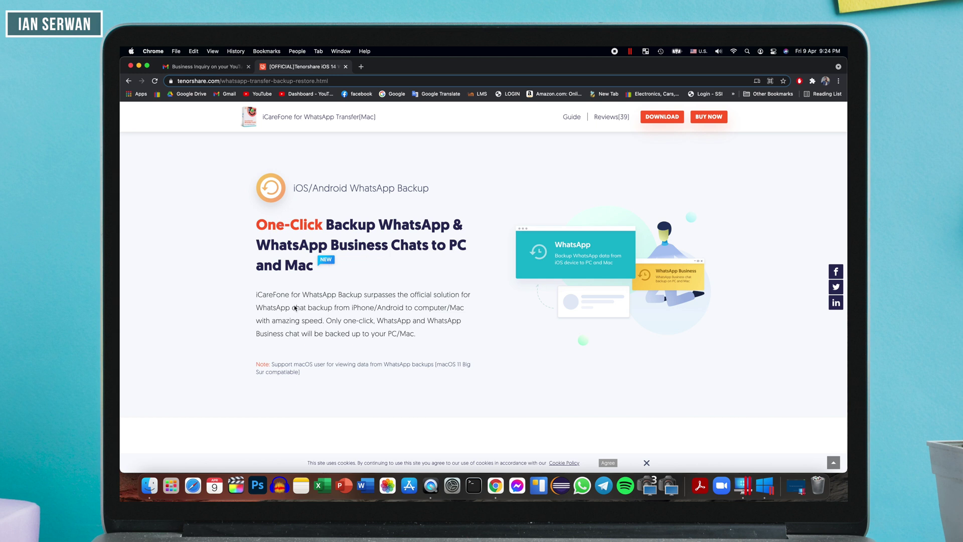
{"action": "scroll", "coordinate": [326, 407], "scroll_direction": "down", "scroll_amount": 5}
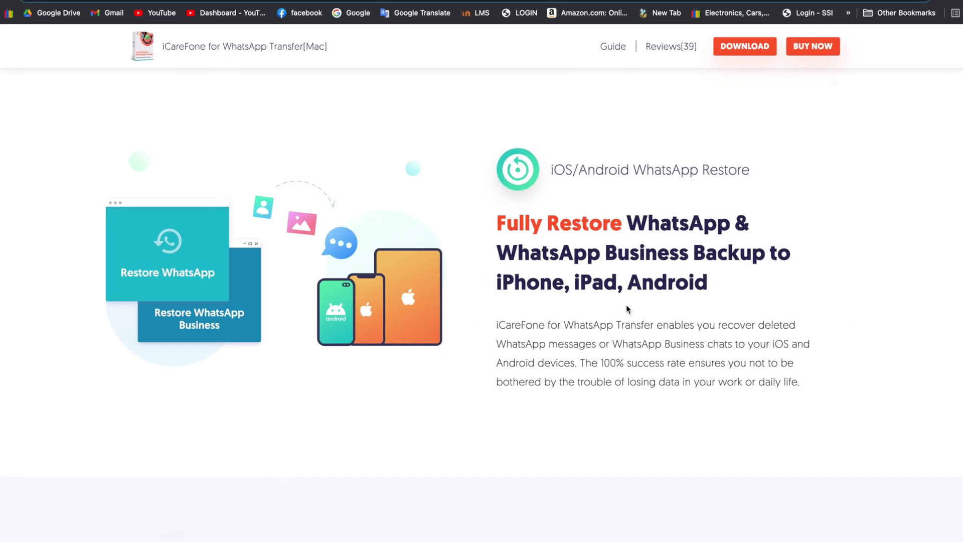
{"action": "scroll", "coordinate": [562, 440], "scroll_direction": "down", "scroll_amount": 10}
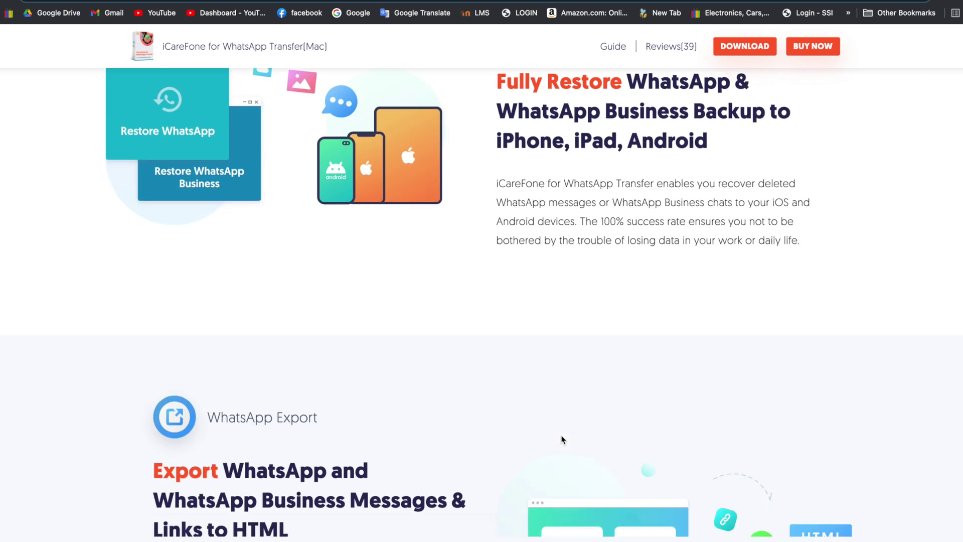
{"action": "scroll", "coordinate": [562, 439], "scroll_direction": "up", "scroll_amount": 1}
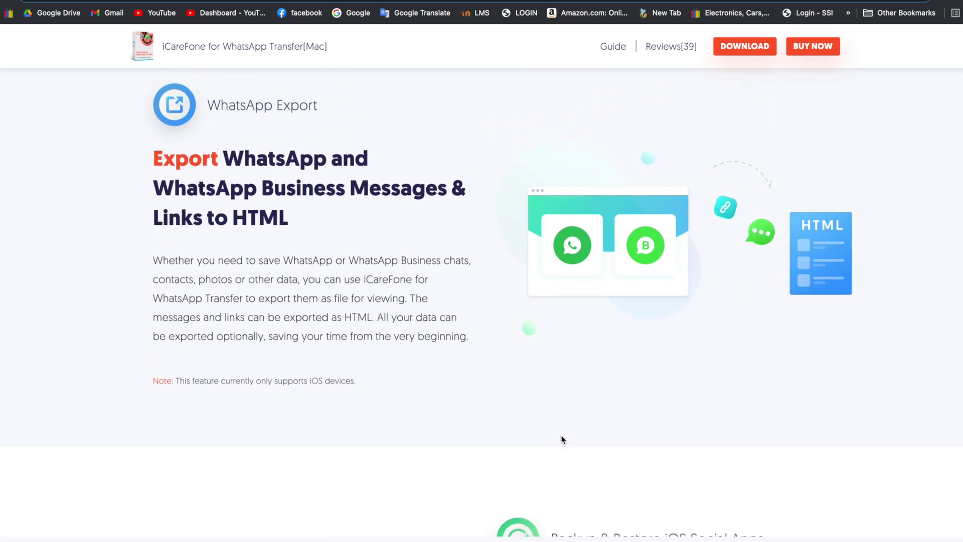
{"action": "scroll", "coordinate": [562, 440], "scroll_direction": "down", "scroll_amount": 10}
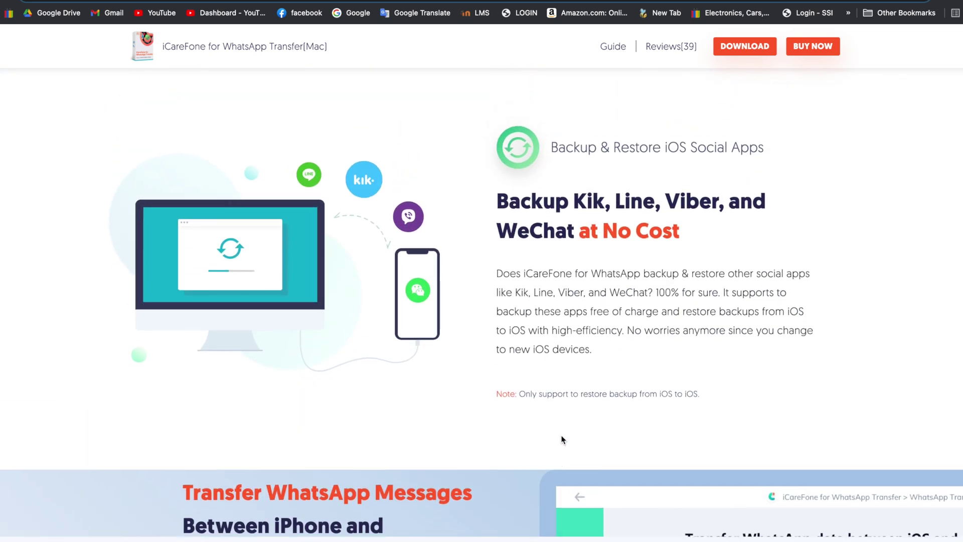
{"action": "scroll", "coordinate": [561, 440], "scroll_direction": "up", "scroll_amount": 20}
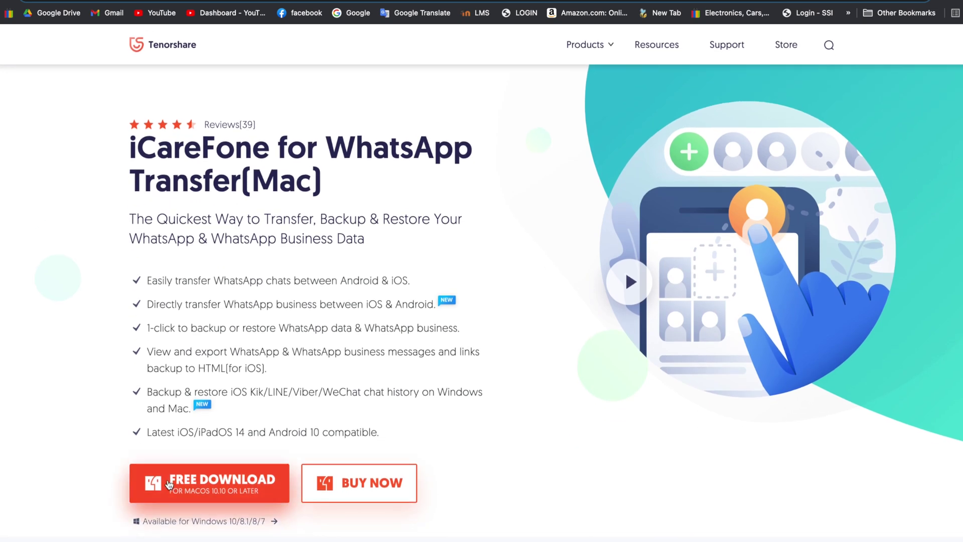
Cancel the new FREE DOWNLOAD in Chrome's Downloads and open the existing whatsapp-transfer-mac.dmg
{"action": "left_click", "coordinate": [169, 485]}
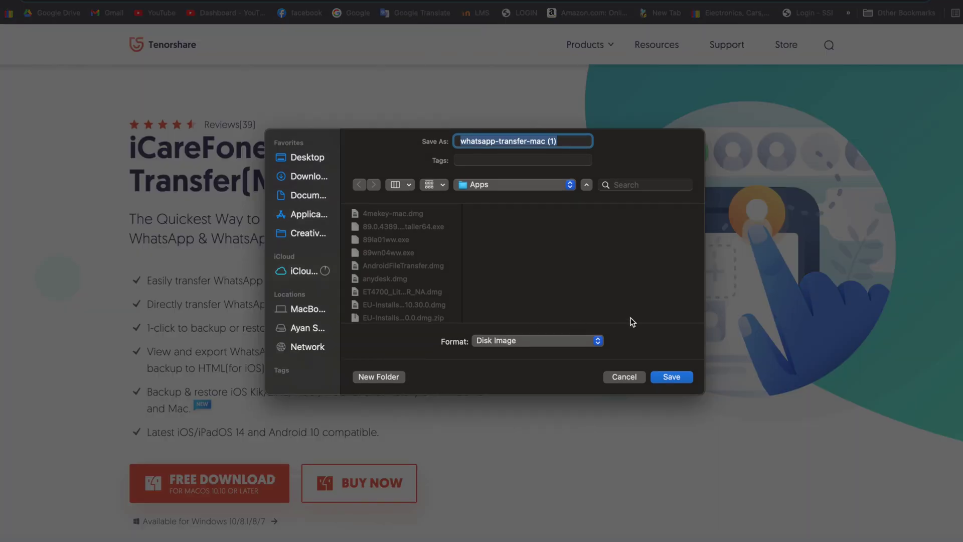
{"action": "left_click", "coordinate": [687, 379]}
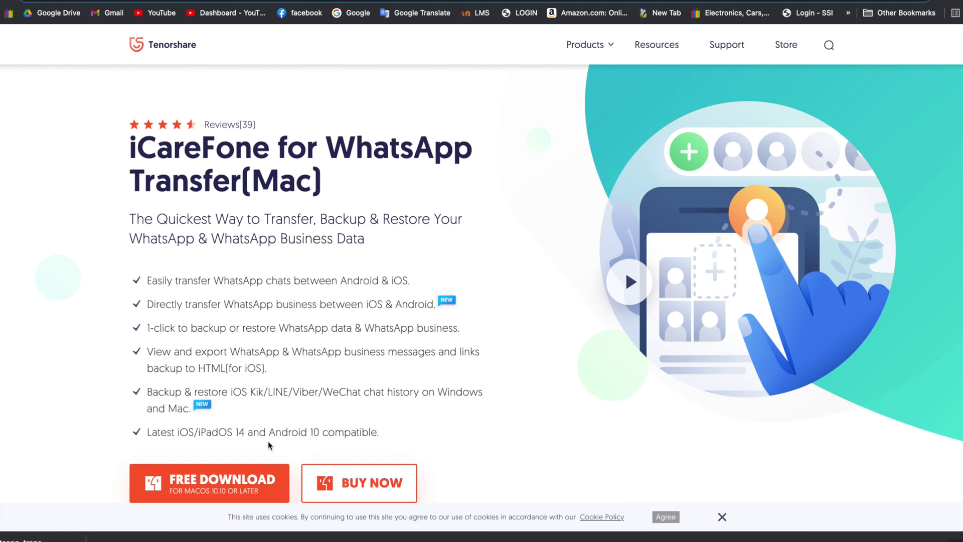
{"action": "left_click", "coordinate": [928, 535]}
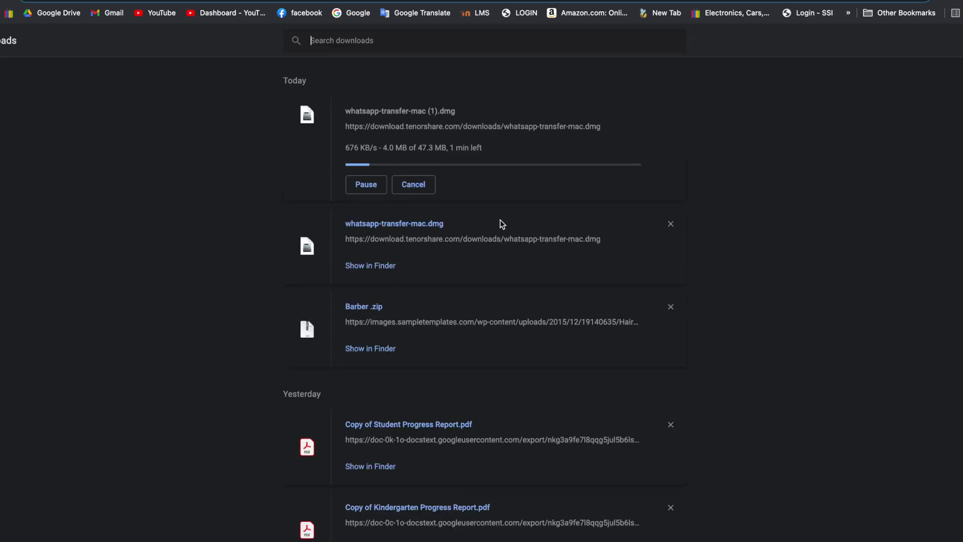
{"action": "left_click", "coordinate": [421, 182]}
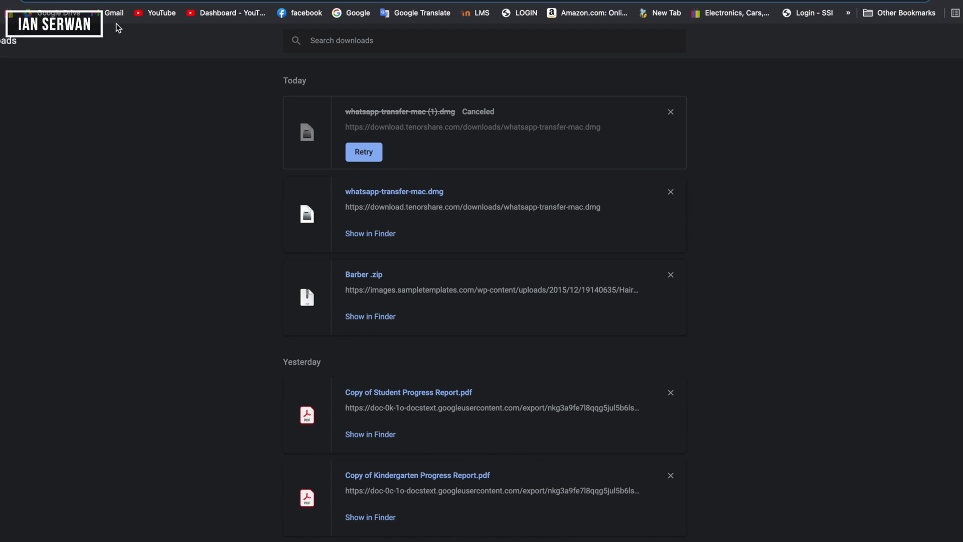
{"action": "key", "text": "super+h"}
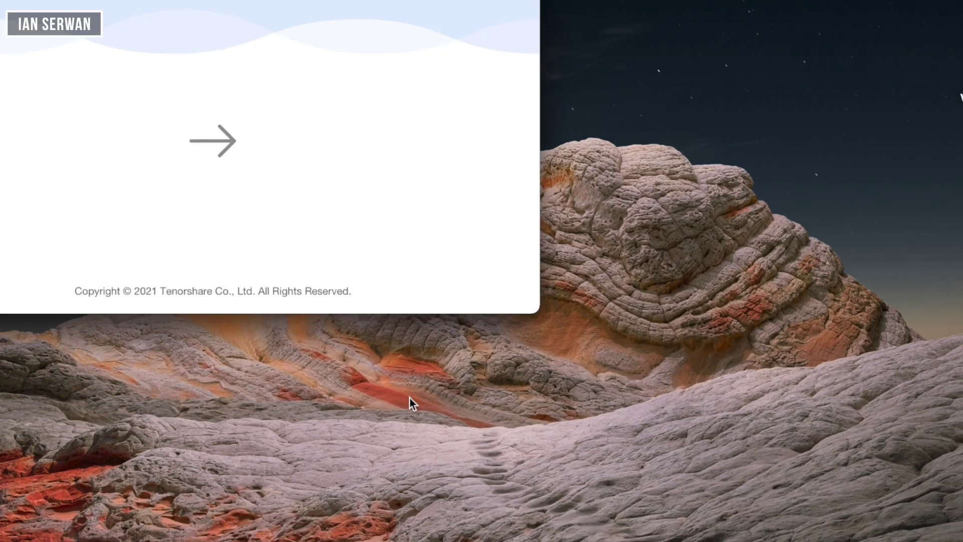
Drag the iCareFone app onto the Applications folder in the disk image window, then close it
{"action": "left_click", "coordinate": [58, 121]}
{"action": "left_click", "coordinate": [195, 181]}
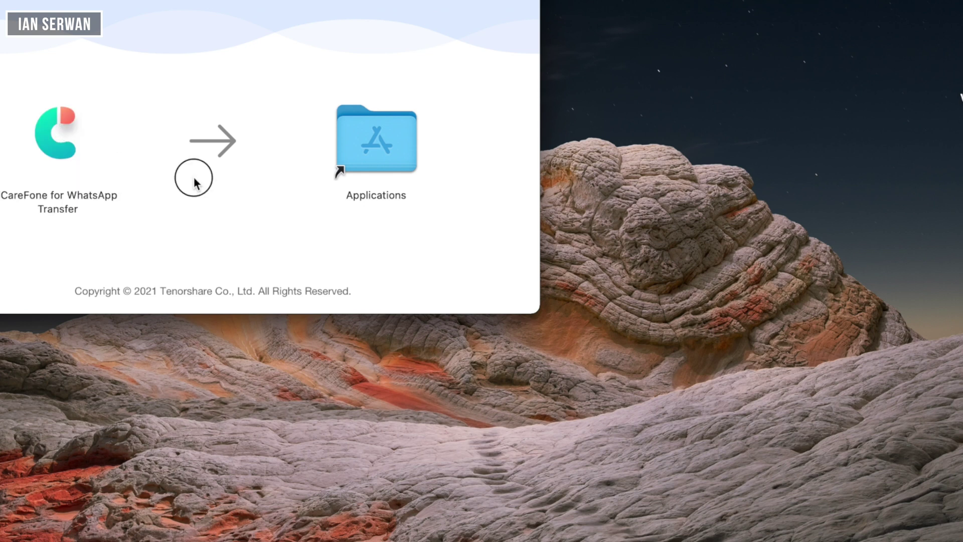
{"action": "left_click", "coordinate": [69, 135]}
{"action": "left_click_drag", "start_coordinate": [68, 134], "coordinate": [406, 158]}
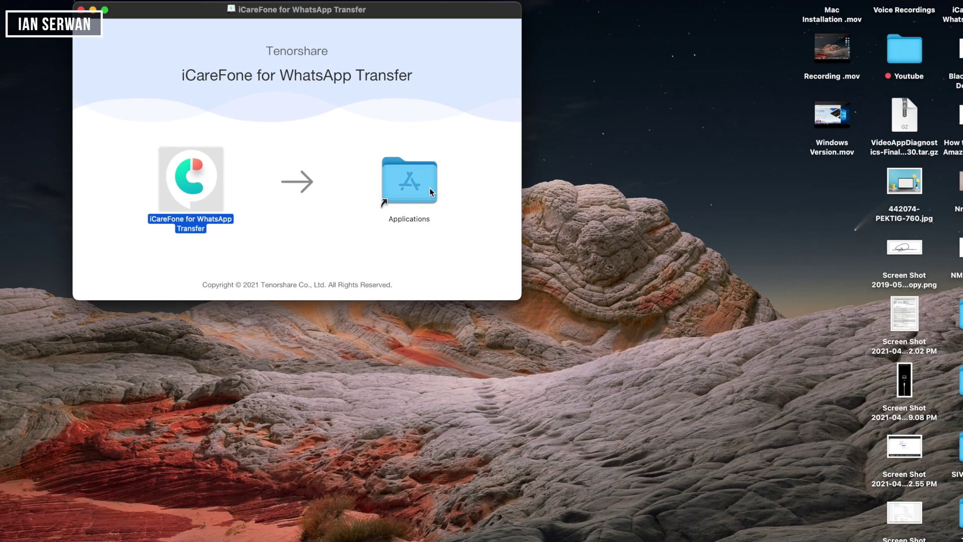
{"action": "left_click", "coordinate": [80, 10]}
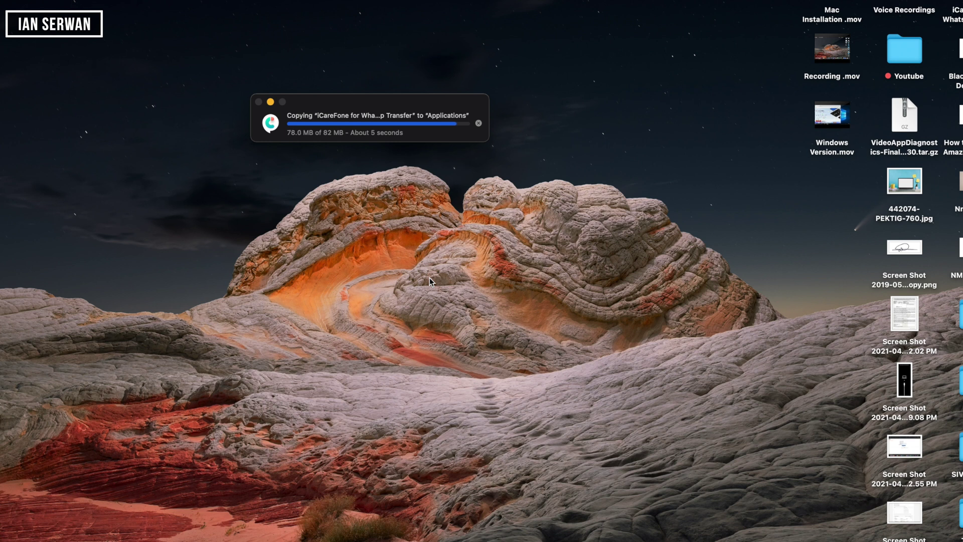
Launch iCareFone for WhatsApp Transfer from Launchpad's third page and approve the internet-download warning
{"action": "key", "text": "F4"}
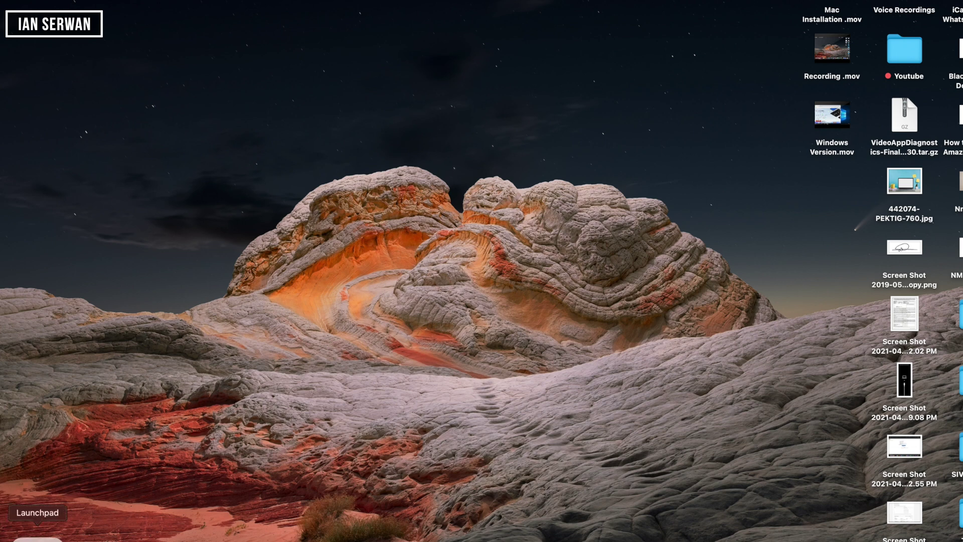
{"action": "scroll", "coordinate": [462, 321], "scroll_direction": "down", "scroll_amount": 2}
{"action": "scroll", "coordinate": [462, 320], "scroll_direction": "down", "scroll_amount": 2}
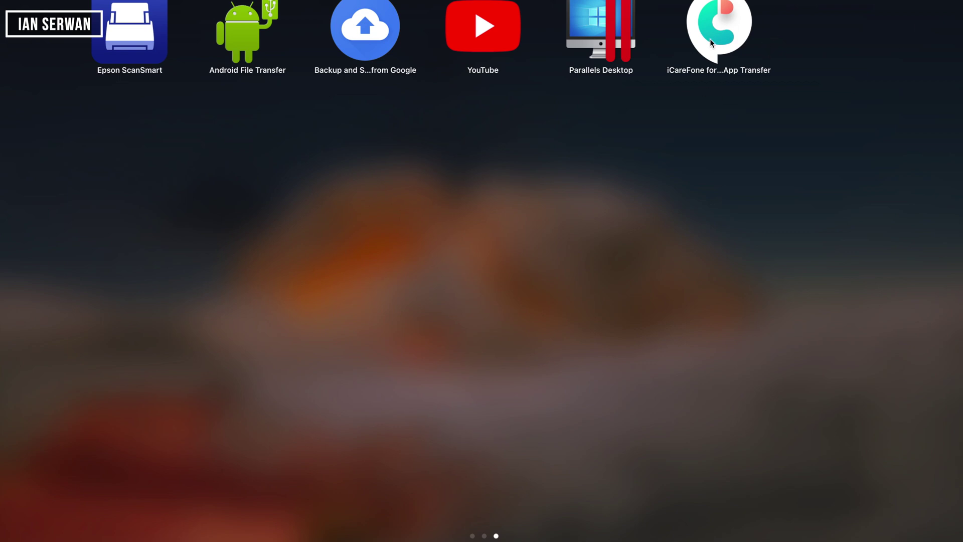
{"action": "left_click", "coordinate": [710, 38]}
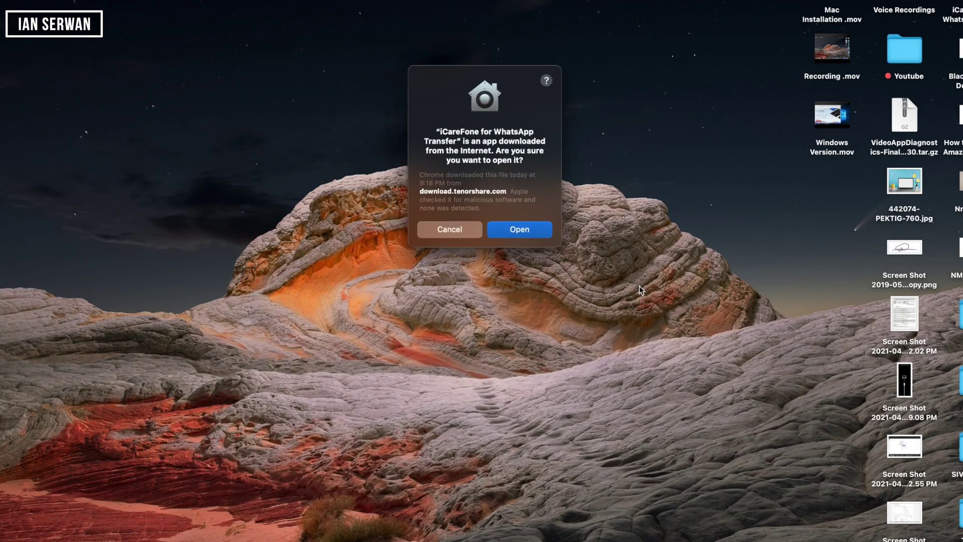
{"action": "left_click", "coordinate": [518, 228]}
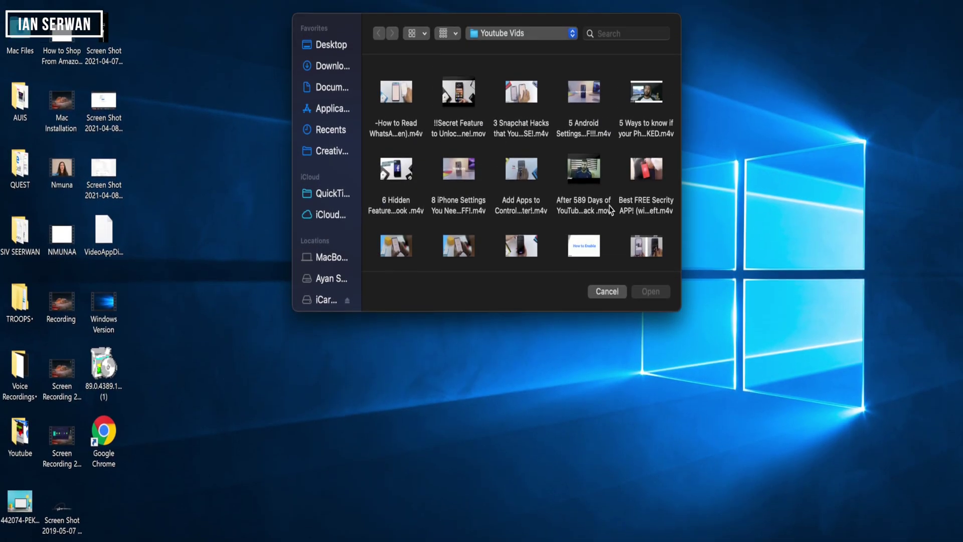
Dismiss the file-open window and scroll Chrome's iCareFone page to the Windows download button
{"action": "left_click", "coordinate": [606, 290]}
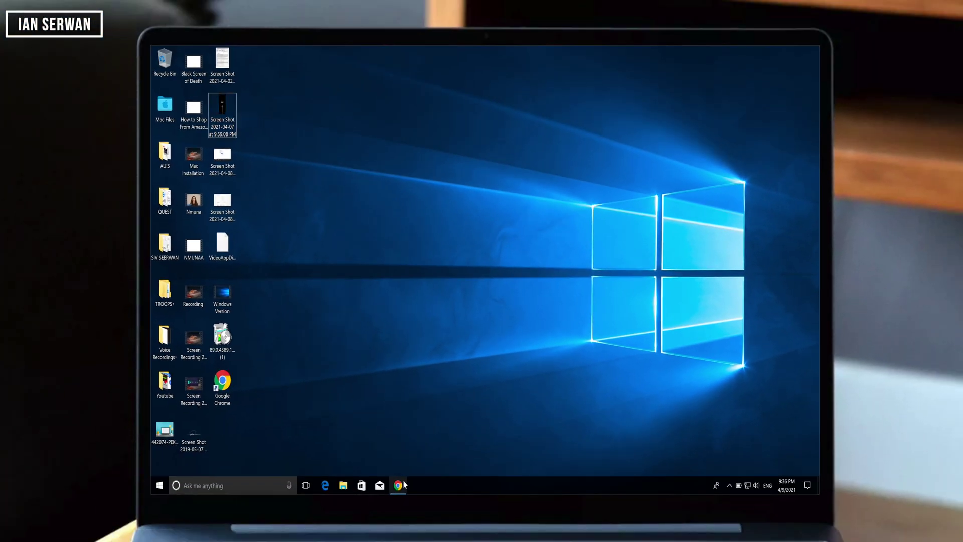
{"action": "left_click", "coordinate": [404, 484]}
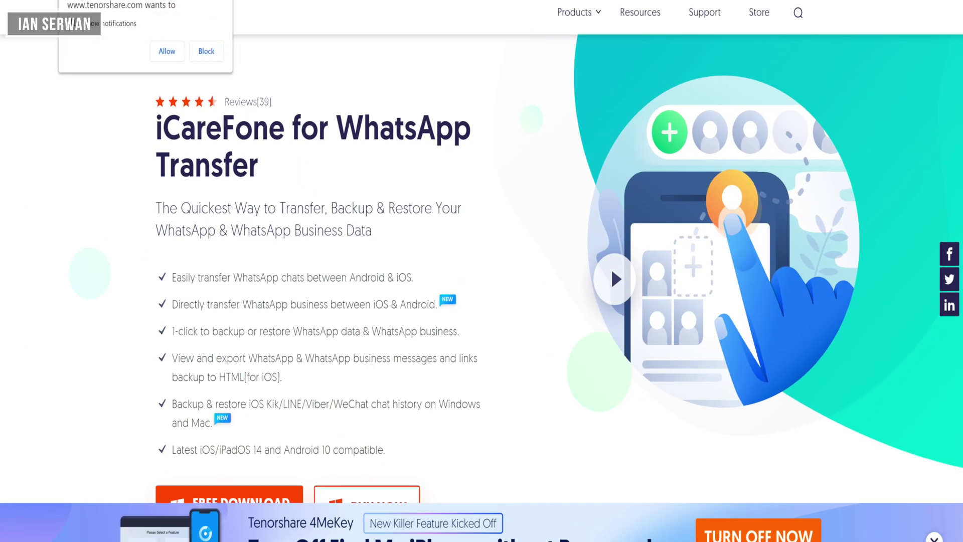
{"action": "scroll", "coordinate": [465, 436], "scroll_direction": "down", "scroll_amount": 5}
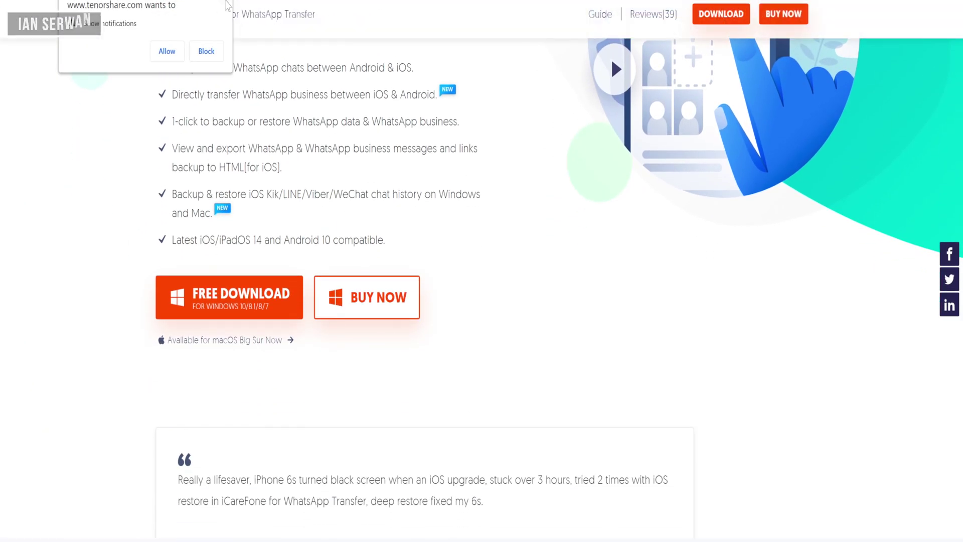
{"action": "scroll", "coordinate": [263, 242], "scroll_direction": "down", "scroll_amount": 10}
{"action": "scroll", "coordinate": [263, 242], "scroll_direction": "down", "scroll_amount": 15}
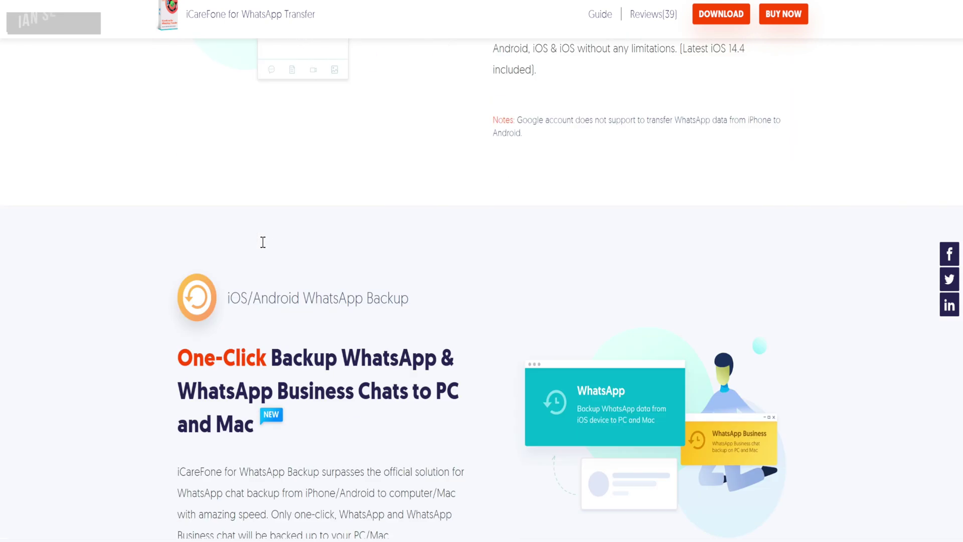
{"action": "scroll", "coordinate": [263, 242], "scroll_direction": "up", "scroll_amount": 20}
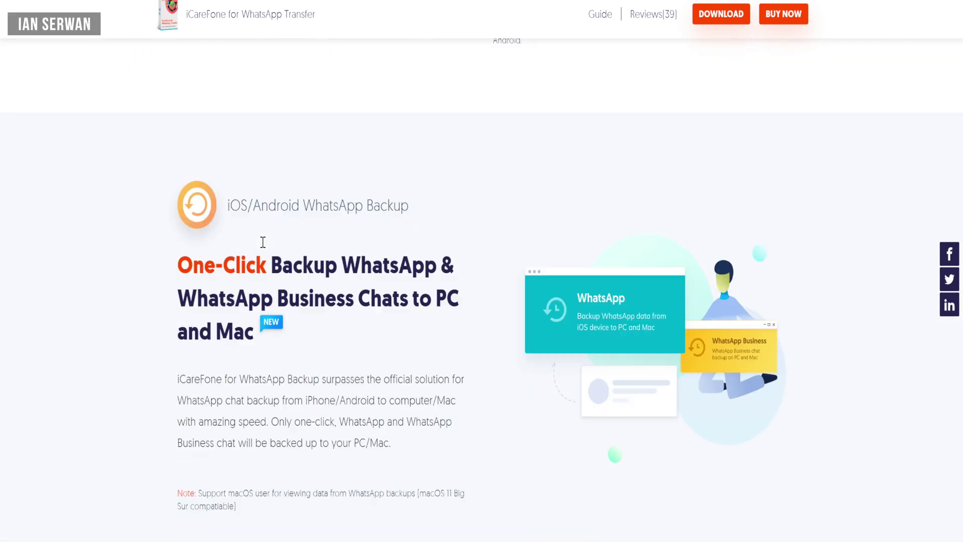
{"action": "scroll", "coordinate": [227, 450], "scroll_direction": "down", "scroll_amount": 2}
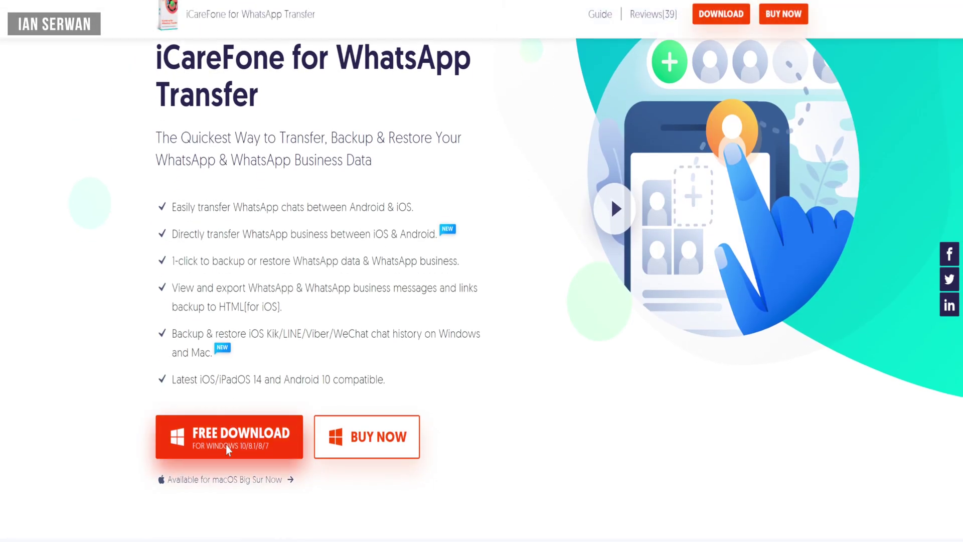
Download and run whatsapp-transfer.exe, allow it in UAC, and minimise Chrome
{"action": "left_click", "coordinate": [227, 449]}
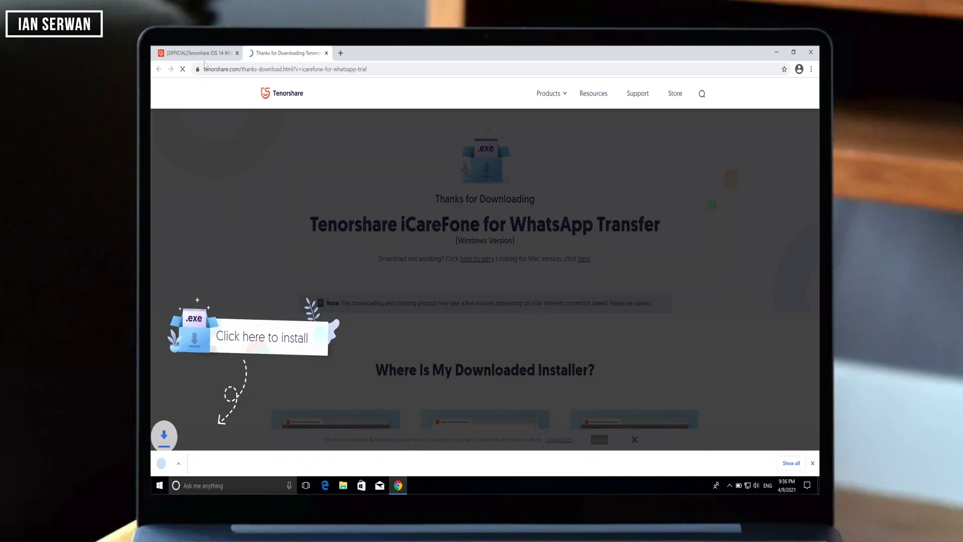
{"action": "left_click", "coordinate": [182, 464]}
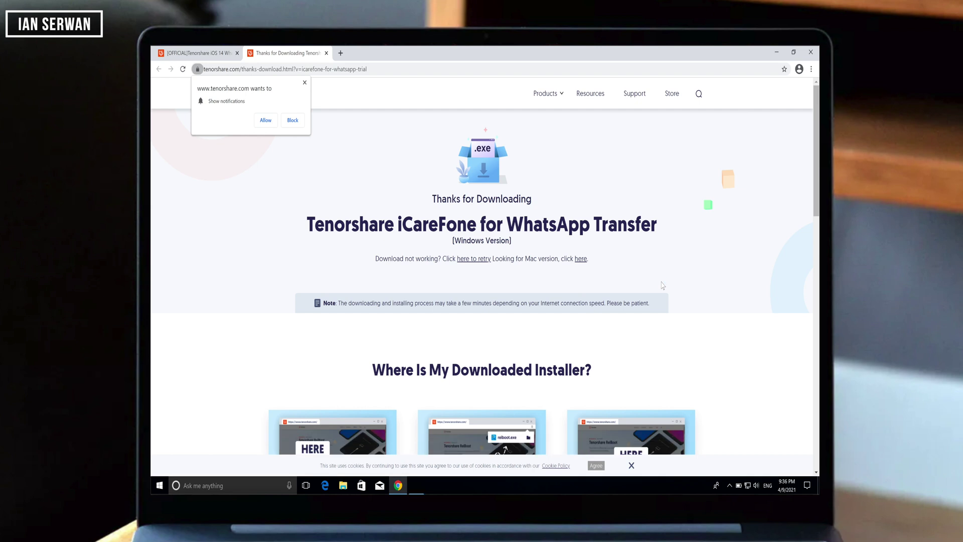
{"action": "left_click", "coordinate": [454, 327]}
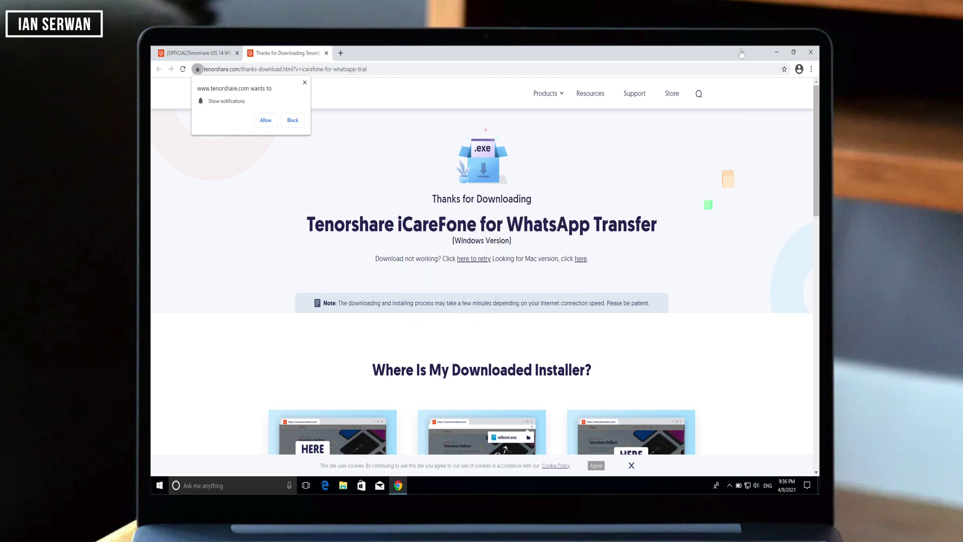
{"action": "left_click", "coordinate": [777, 52]}
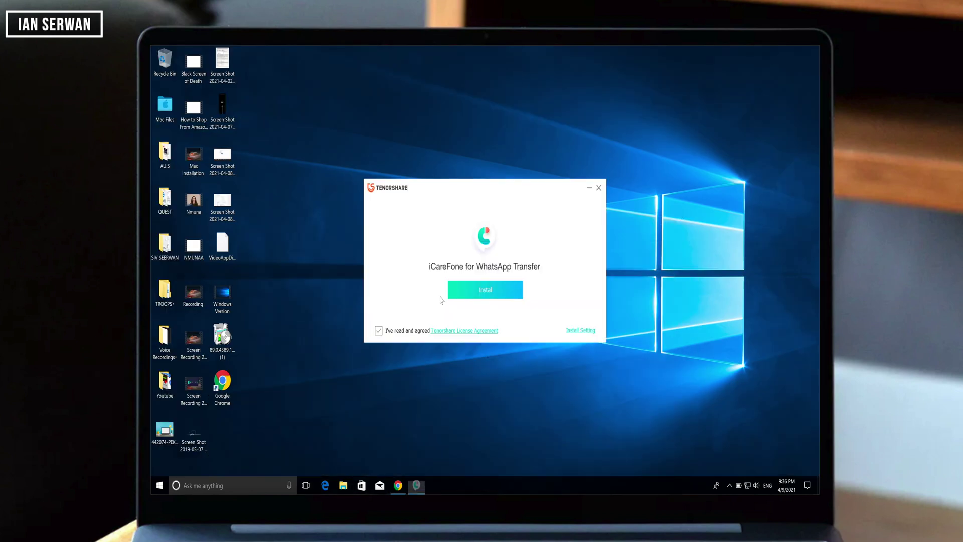
Install iCareFone on Windows with the licence agreement accepted, then launch it with Start
{"action": "left_click", "coordinate": [380, 331]}
{"action": "left_click", "coordinate": [379, 331]}
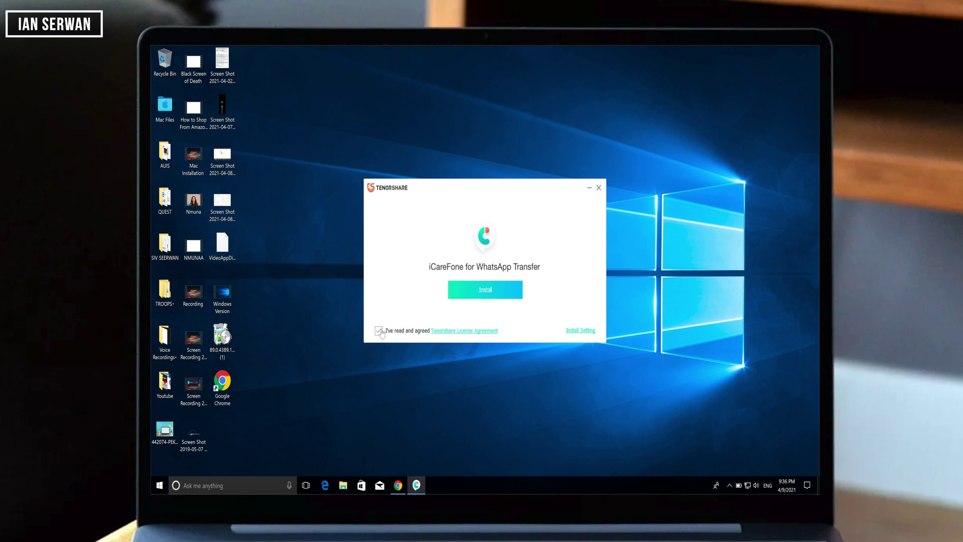
{"action": "left_click", "coordinate": [472, 290]}
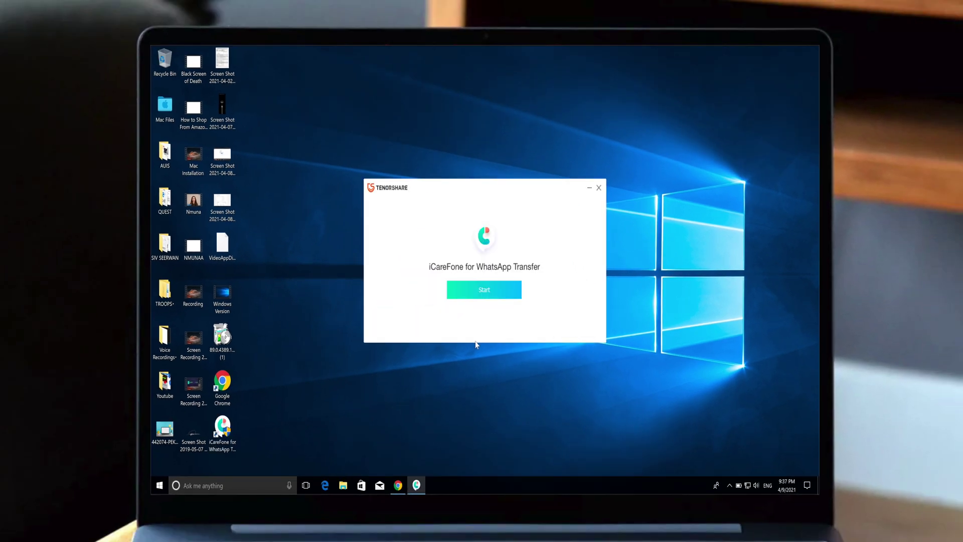
{"action": "left_click", "coordinate": [485, 291]}
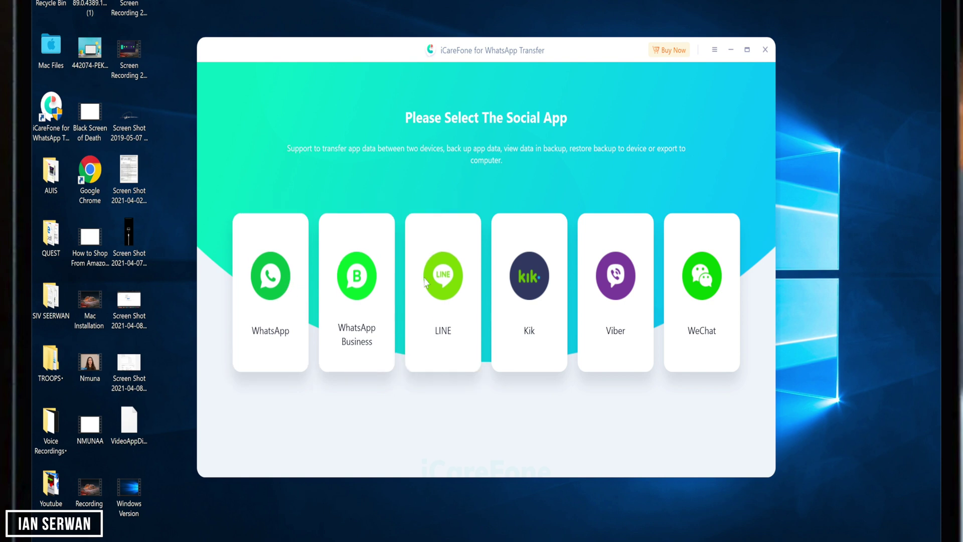
Choose the WhatsApp card and switch between Backup, View & Restore, then Backup again
{"action": "left_click", "coordinate": [282, 246]}
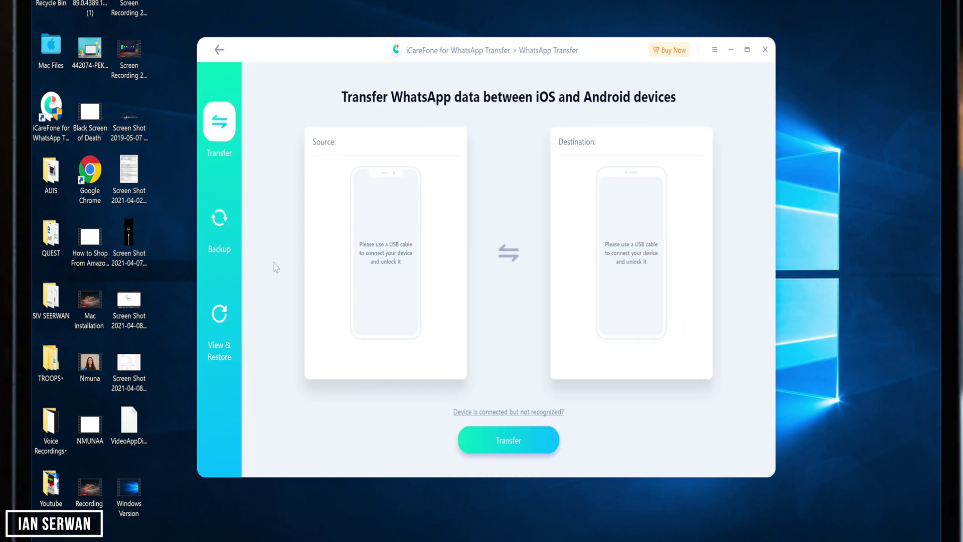
{"action": "left_click", "coordinate": [219, 221]}
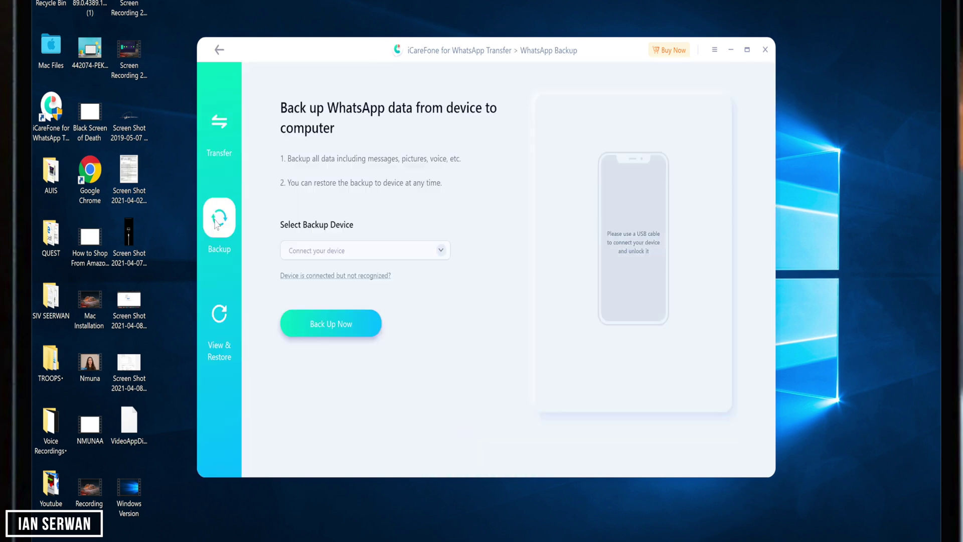
{"action": "left_click", "coordinate": [219, 311]}
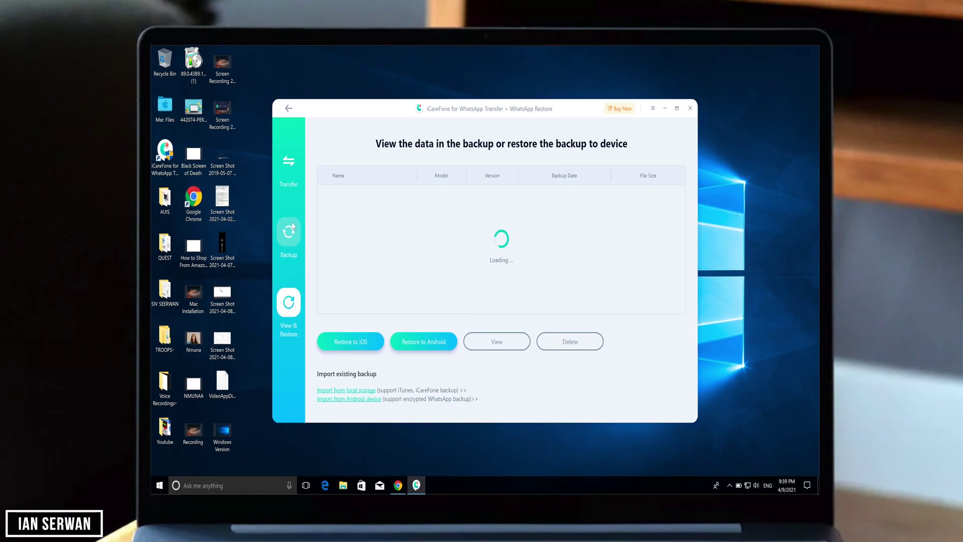
{"action": "left_click", "coordinate": [287, 244]}
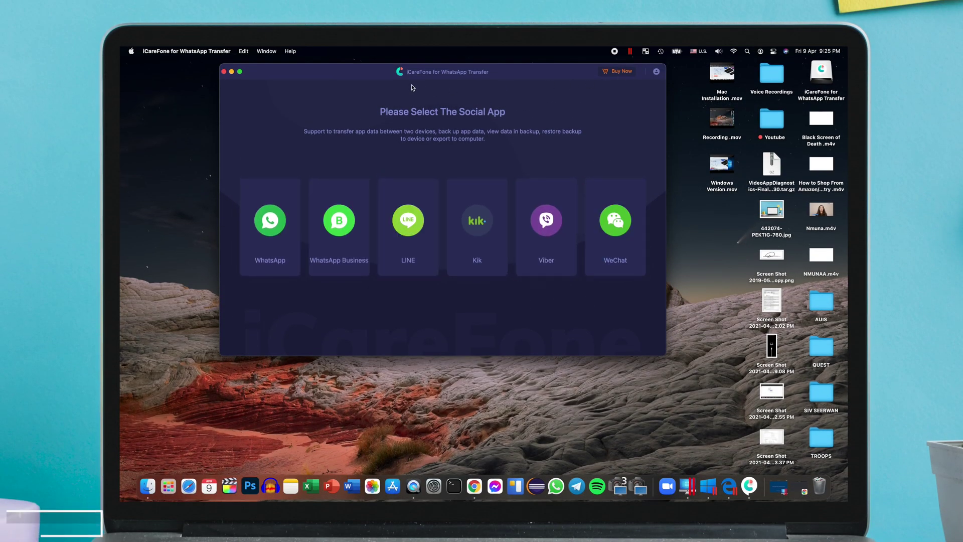
Start a WhatsApp transfer, confirm Xiaomi(POCO F2 Pro) as source, then go to Back up
{"action": "left_click", "coordinate": [282, 223]}
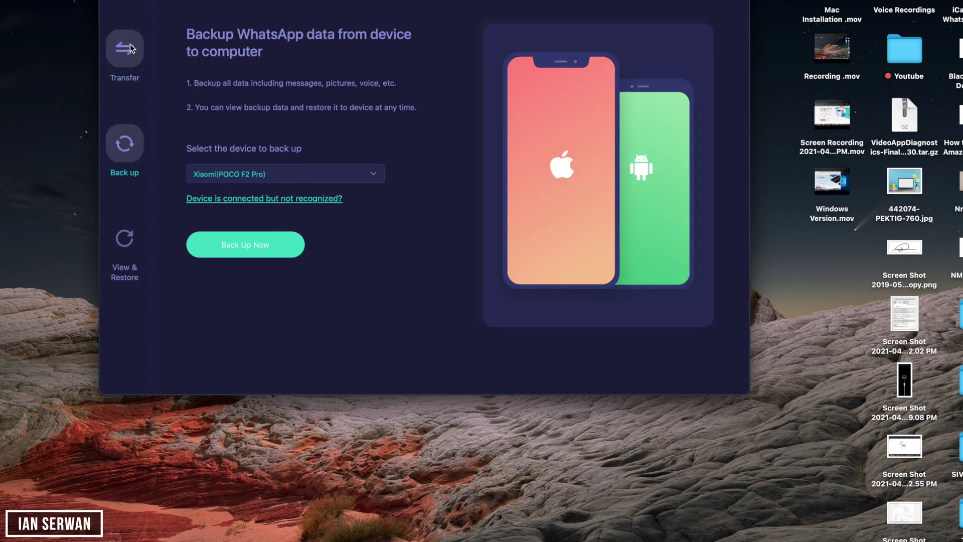
{"action": "left_click", "coordinate": [131, 43]}
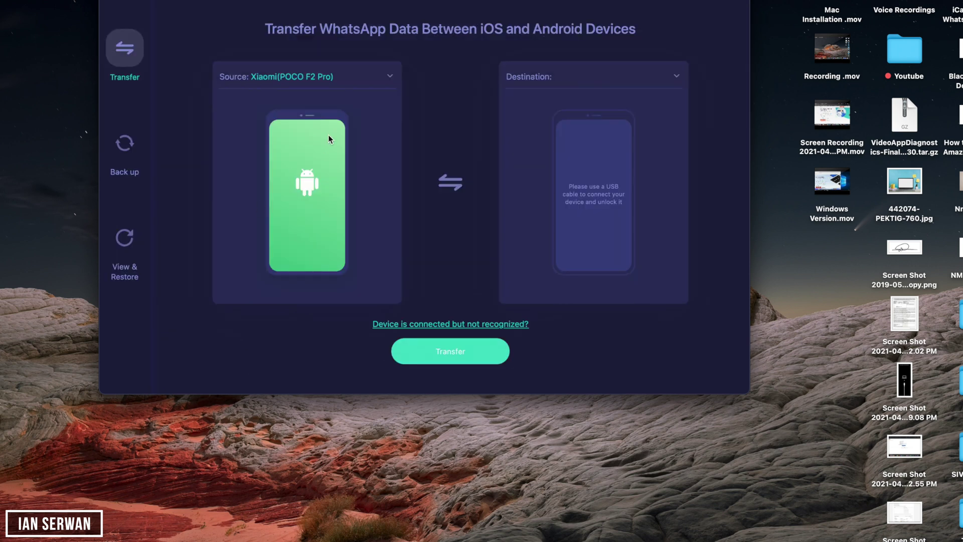
{"action": "left_click", "coordinate": [387, 78]}
{"action": "left_click", "coordinate": [387, 77]}
{"action": "left_click", "coordinate": [124, 146]}
Start backing up the Xiaomi POCO F2 Pro, browse the backup tabs, then cancel the backup
{"action": "left_click", "coordinate": [378, 172]}
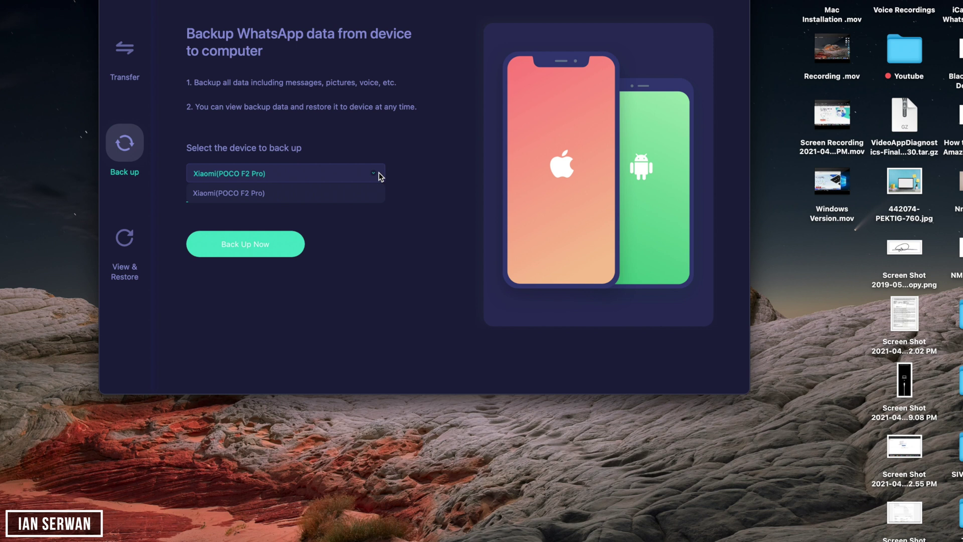
{"action": "left_click", "coordinate": [326, 192]}
{"action": "left_click", "coordinate": [255, 242]}
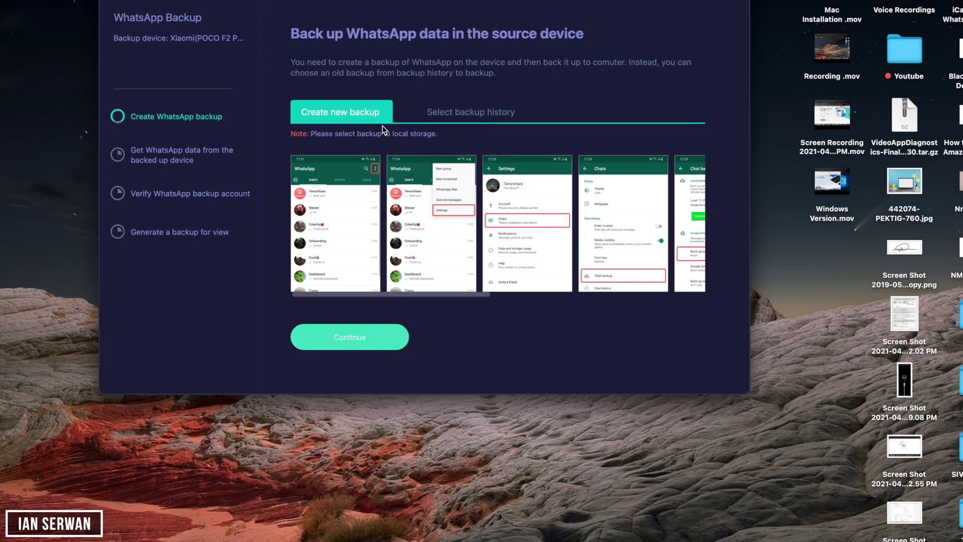
{"action": "left_click", "coordinate": [450, 111]}
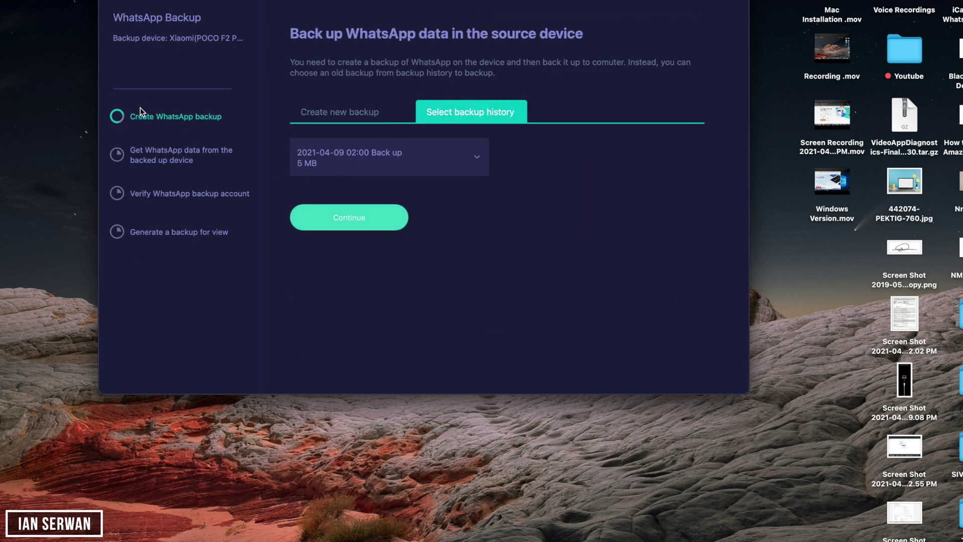
{"action": "left_click", "coordinate": [330, 111]}
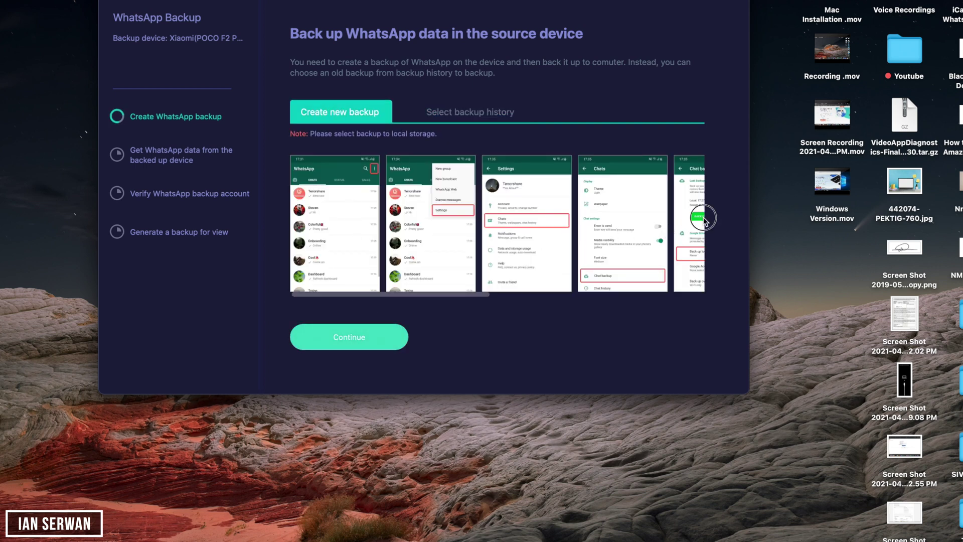
{"action": "mouse_move", "coordinate": [471, 294]}
{"action": "left_mouse_down"}
{"action": "mouse_move", "coordinate": [570, 274]}
{"action": "mouse_move", "coordinate": [621, 281]}
{"action": "mouse_move", "coordinate": [587, 303]}
{"action": "mouse_move", "coordinate": [544, 303]}
{"action": "mouse_move", "coordinate": [468, 280]}
{"action": "left_mouse_up"}
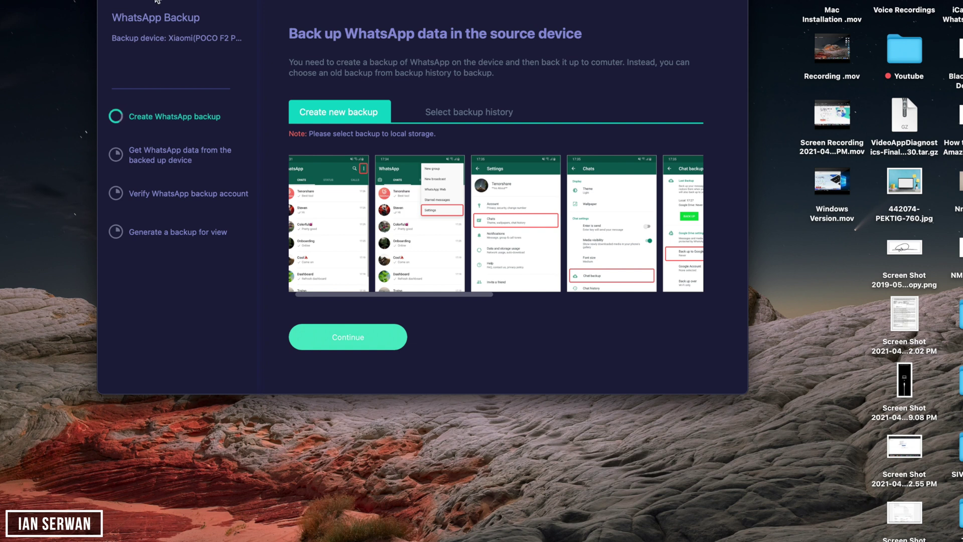
{"action": "key", "text": "super+q"}
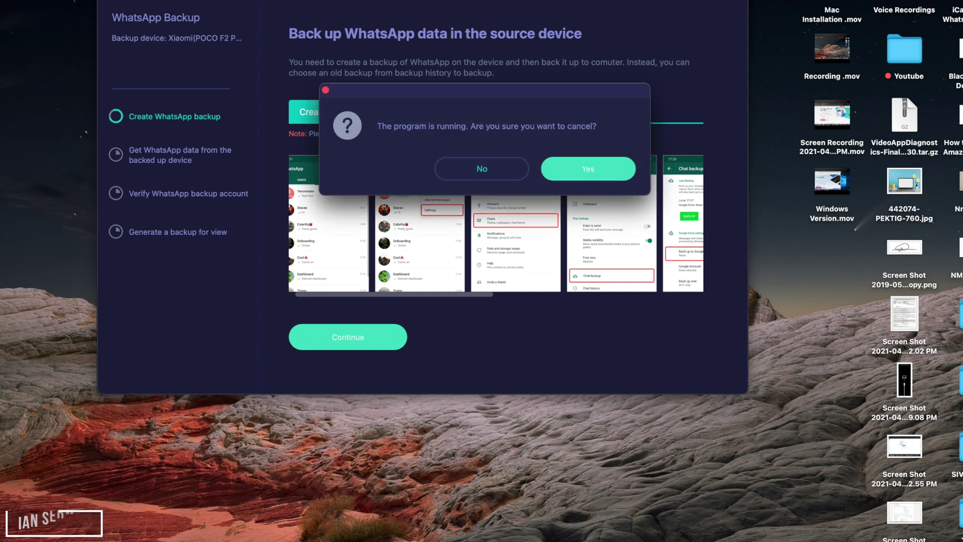
{"action": "left_click", "coordinate": [557, 168]}
Try View & Restore, dismiss the no-backup-selected warnings, and return to Transfer
{"action": "left_click", "coordinate": [131, 236]}
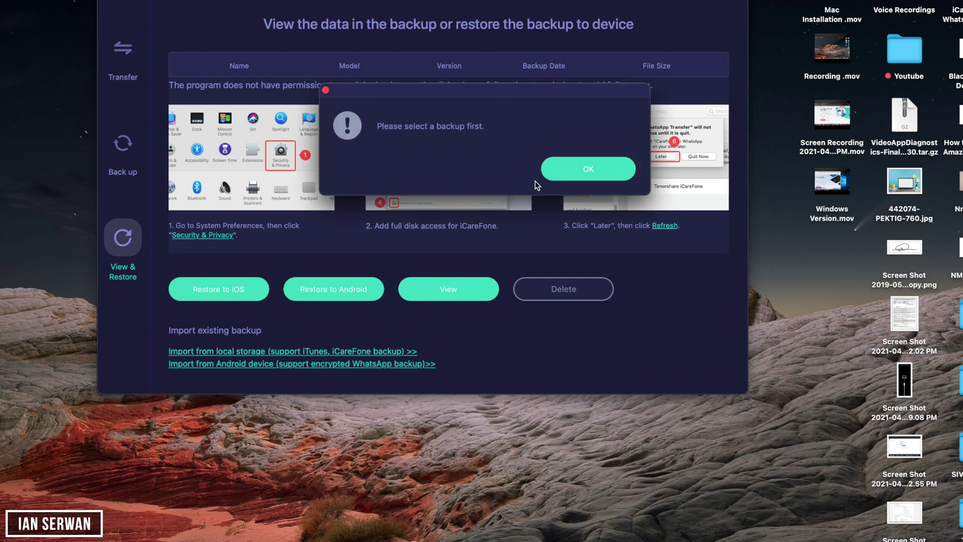
{"action": "left_click", "coordinate": [563, 170]}
{"action": "left_click", "coordinate": [219, 289]}
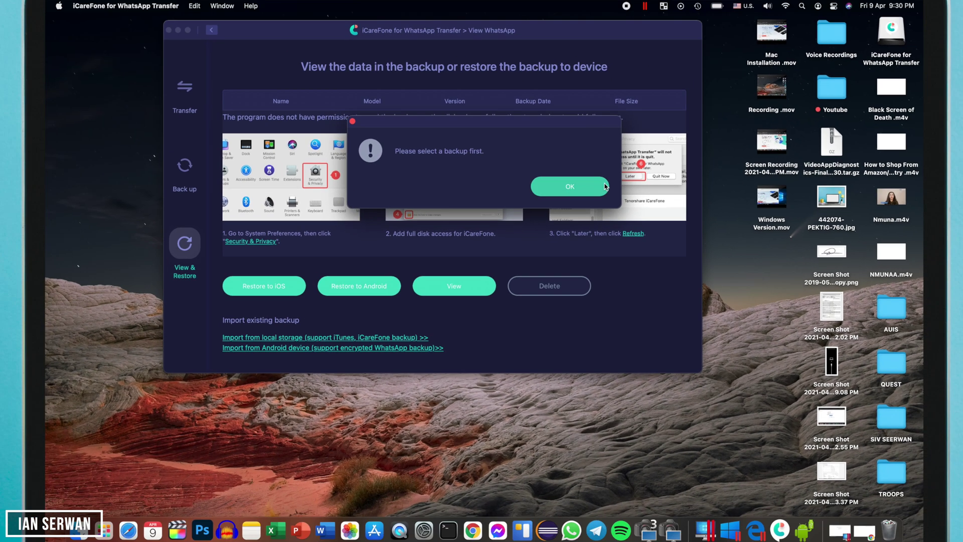
{"action": "key", "text": "Return"}
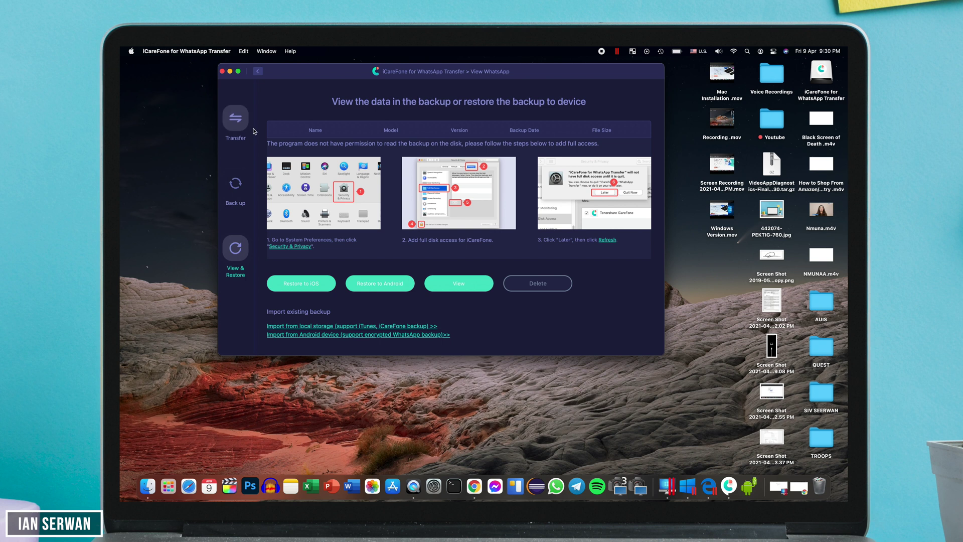
{"action": "left_click", "coordinate": [253, 131]}
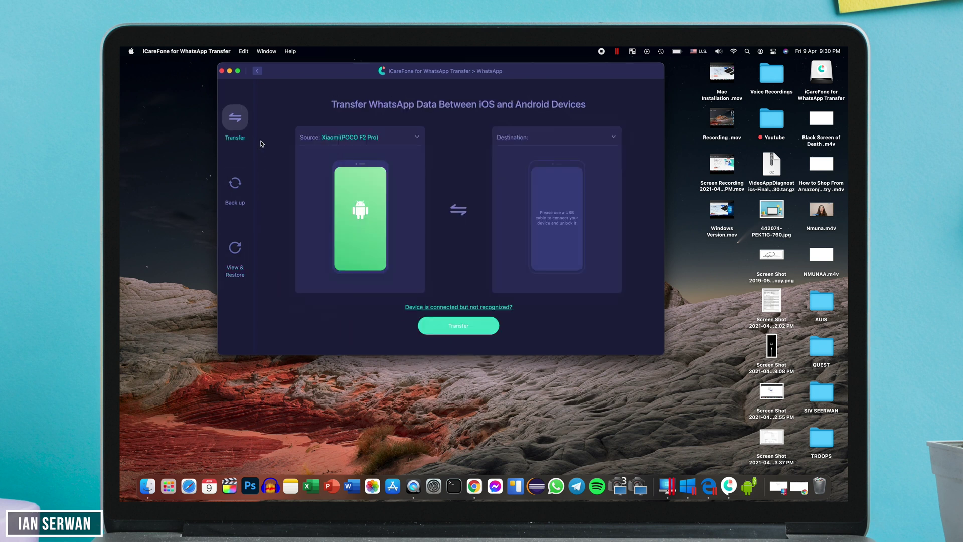
Connect the iPhone XS to the Mac by choosing Mac in Parallels' USB connection dialog
{"action": "left_click", "coordinate": [611, 137]}
{"action": "left_click", "coordinate": [614, 139]}
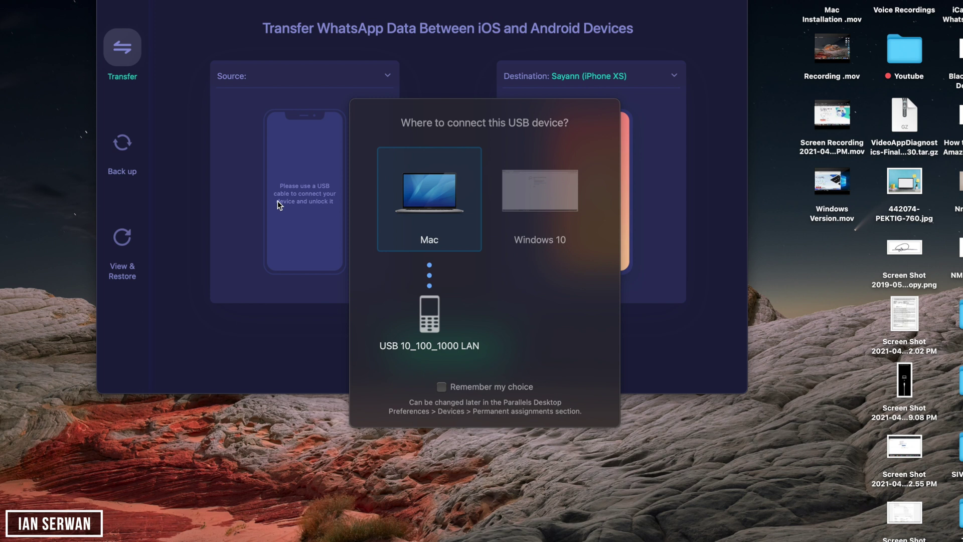
{"action": "left_click", "coordinate": [450, 184]}
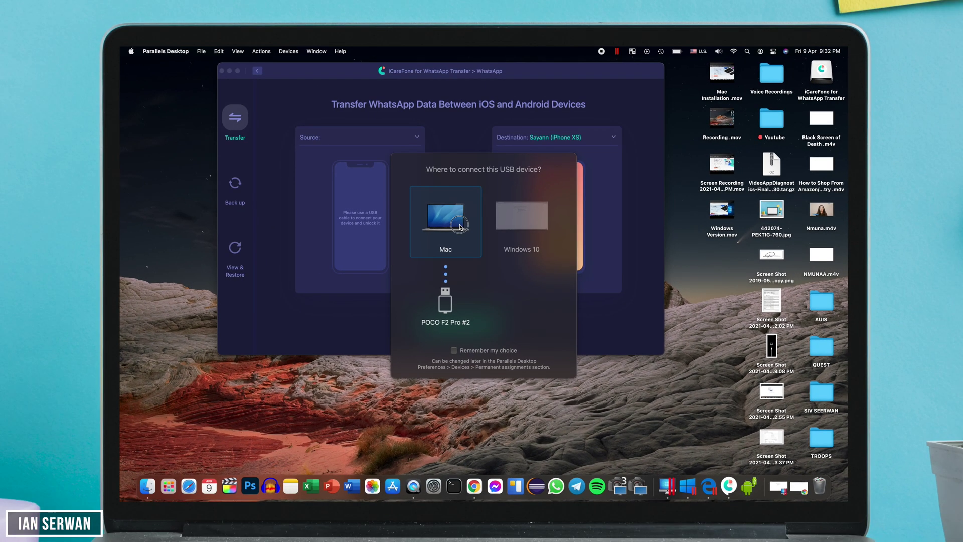
{"action": "left_click", "coordinate": [448, 186]}
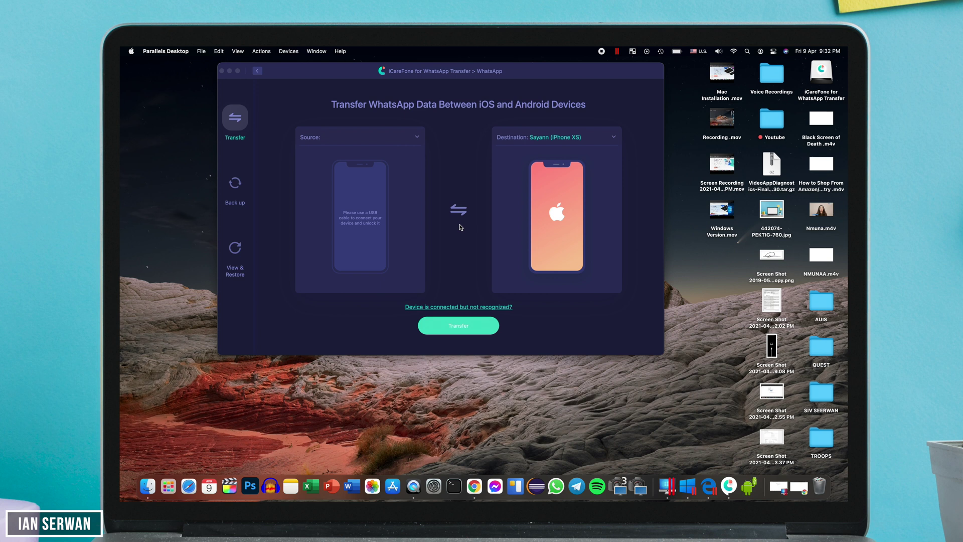
Bring iCareFone forward, check the source device list, and open the backup page
{"action": "left_click", "coordinate": [414, 139]}
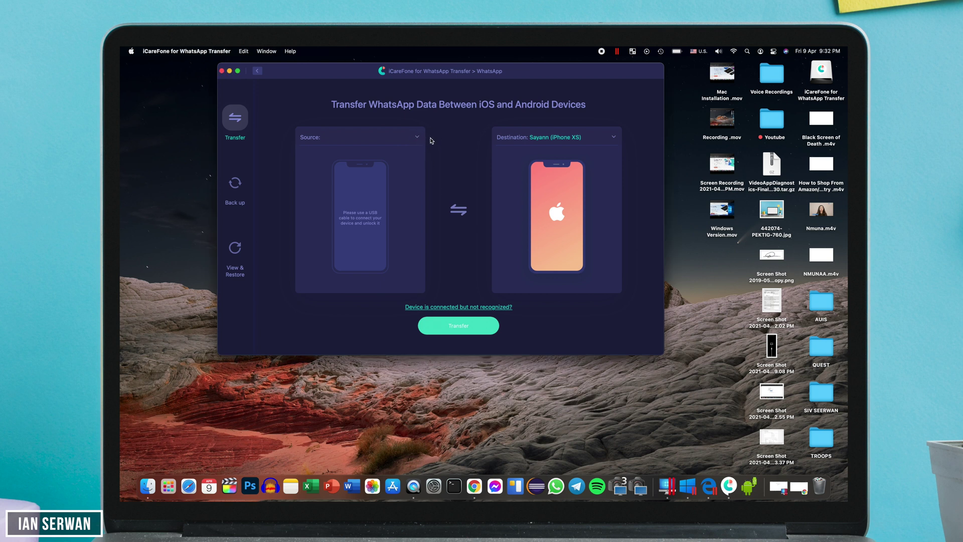
{"action": "left_click", "coordinate": [416, 136]}
{"action": "left_click", "coordinate": [416, 137]}
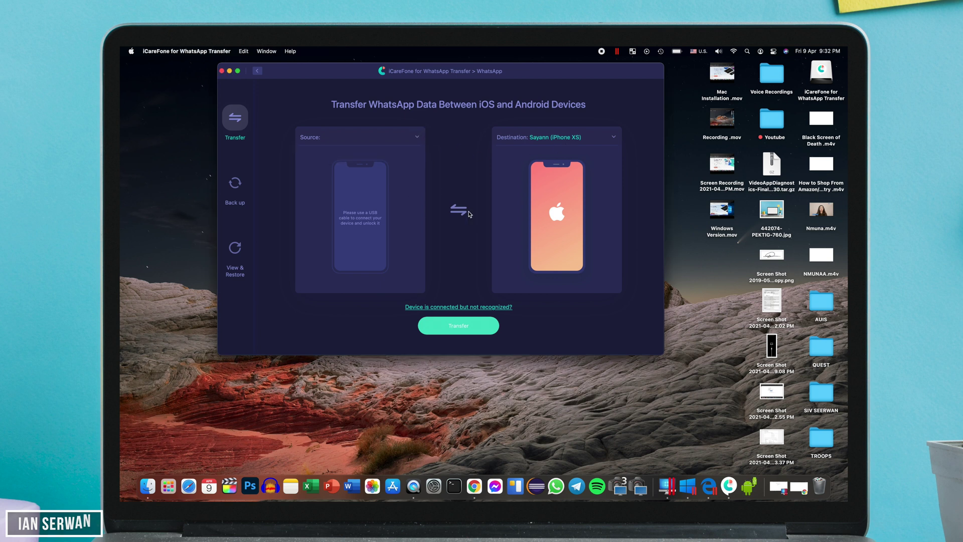
{"action": "left_click", "coordinate": [234, 182]}
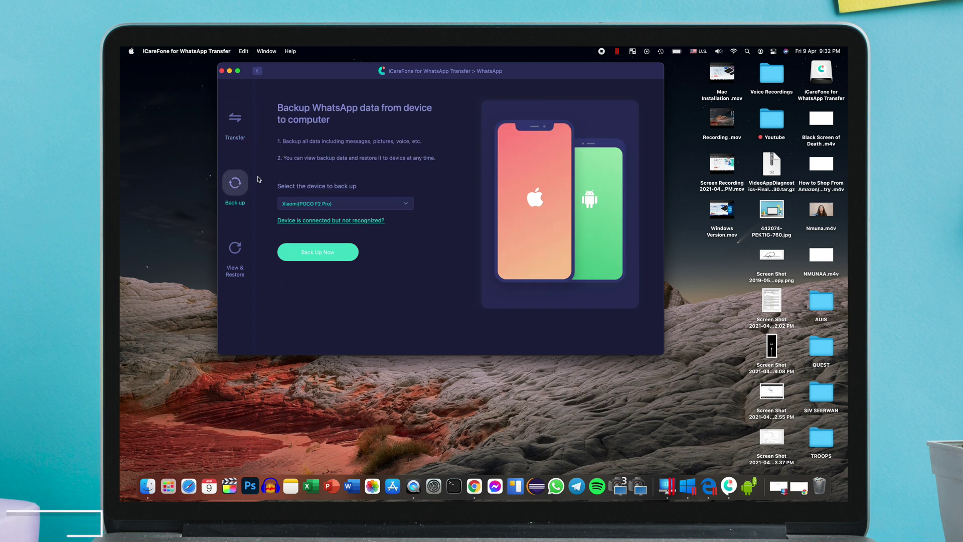
Swap the phones so the iPhone XS is source and the Xiaomi POCO F2 Pro is destination
{"action": "left_click", "coordinate": [240, 129]}
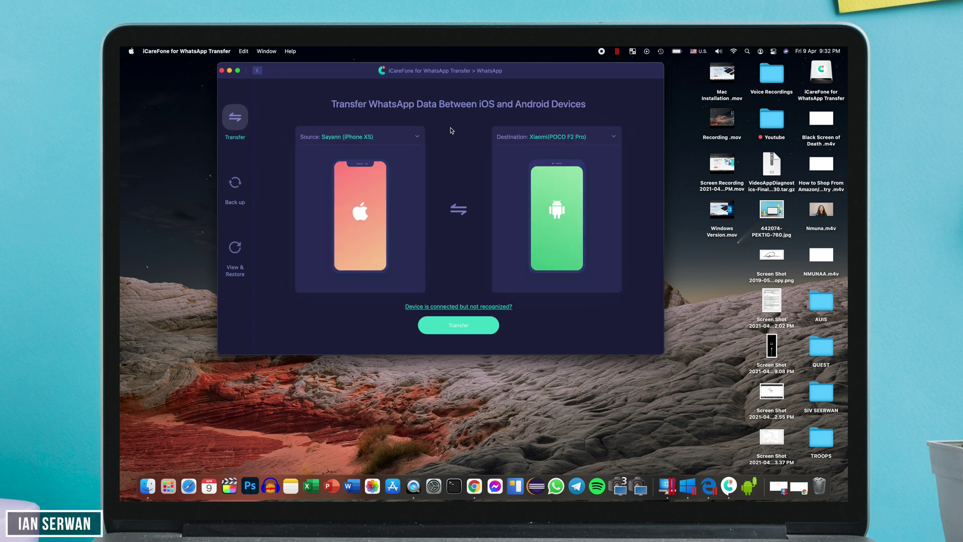
{"action": "left_click", "coordinate": [459, 211]}
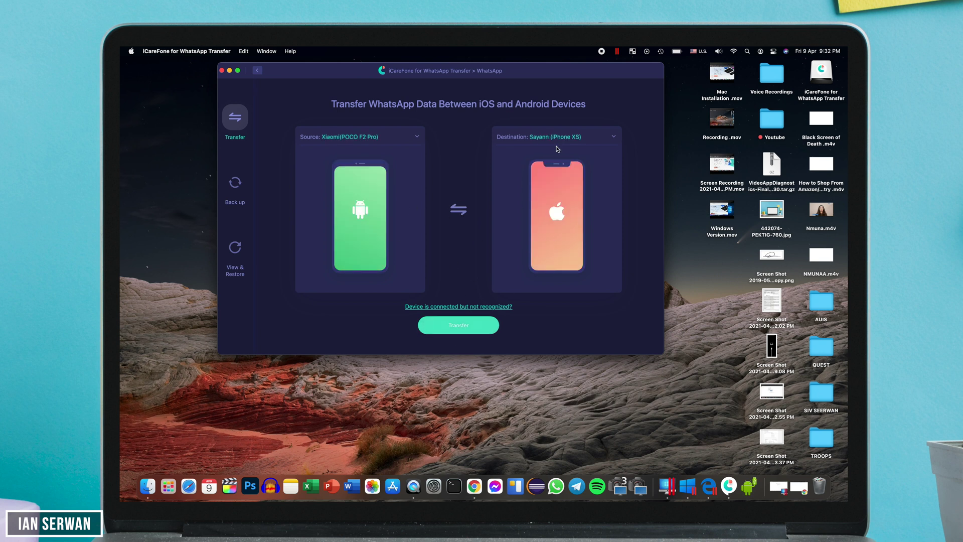
{"action": "left_click", "coordinate": [234, 248]}
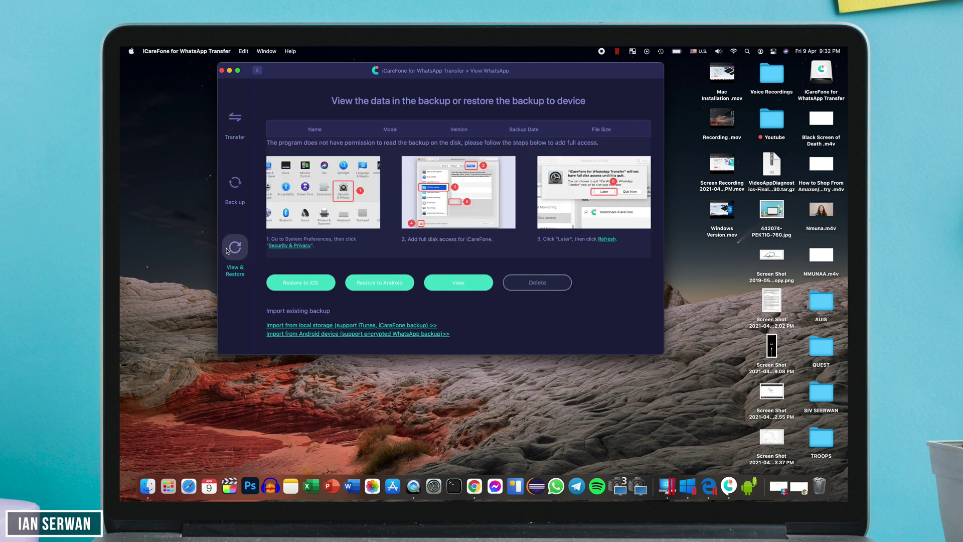
{"action": "left_click", "coordinate": [235, 117]}
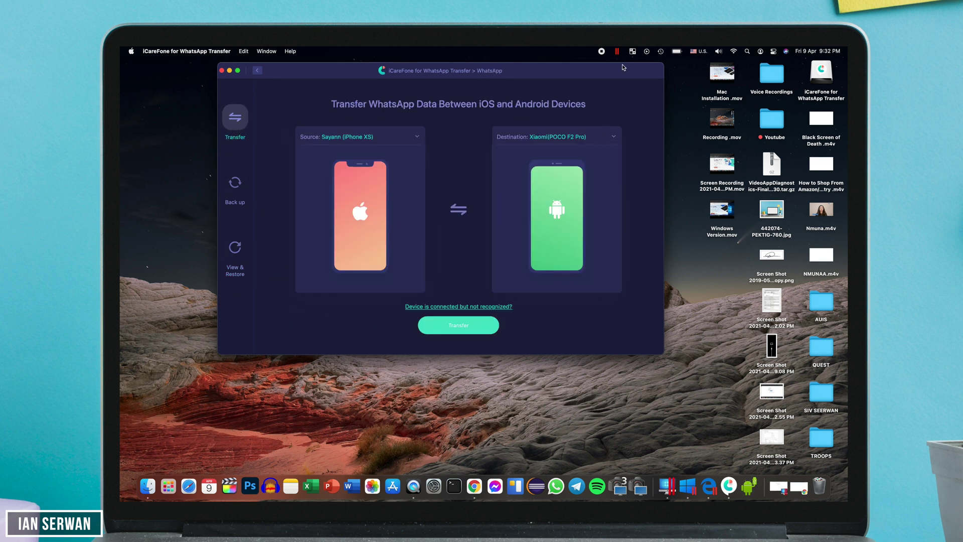